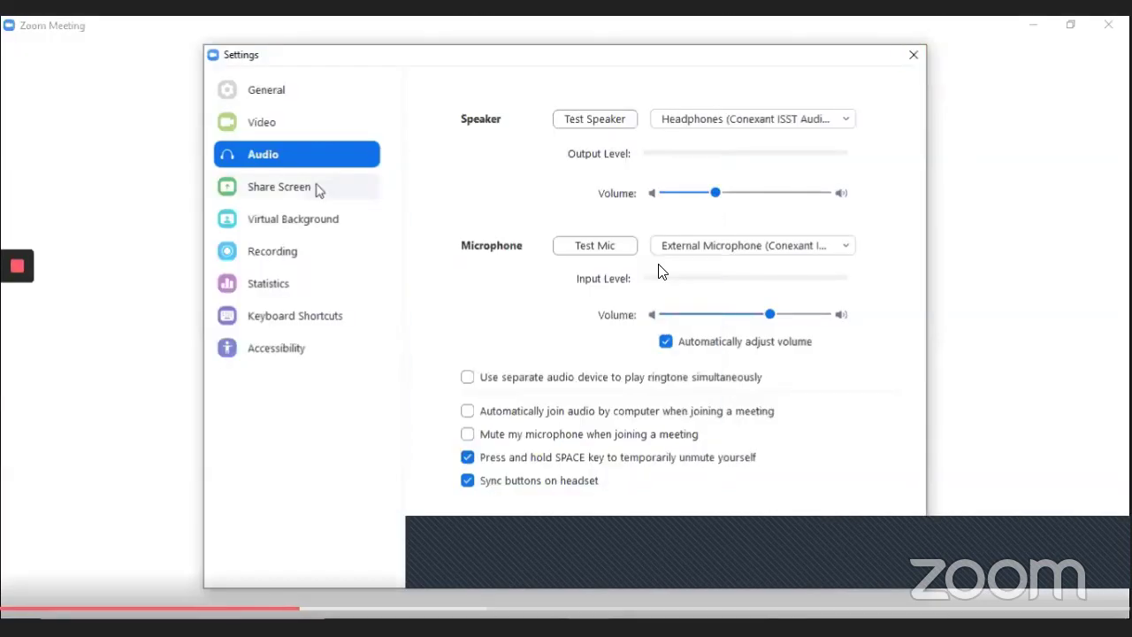
Step: Seek the training video back to an earlier section and close the Facebook browser tab
click(316, 187)
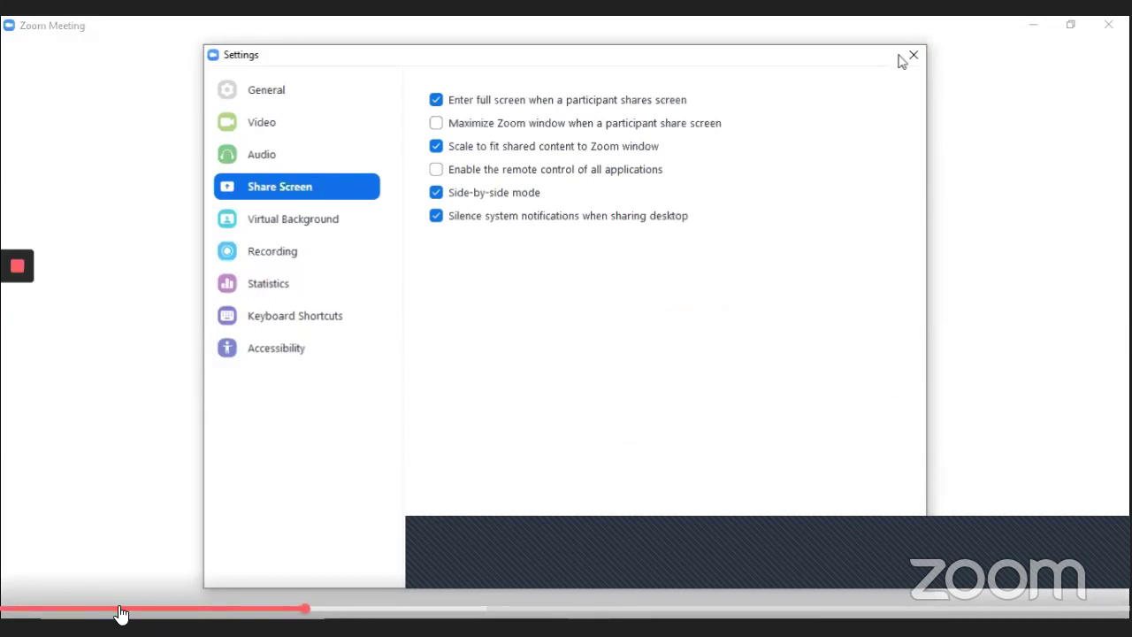
click(163, 593)
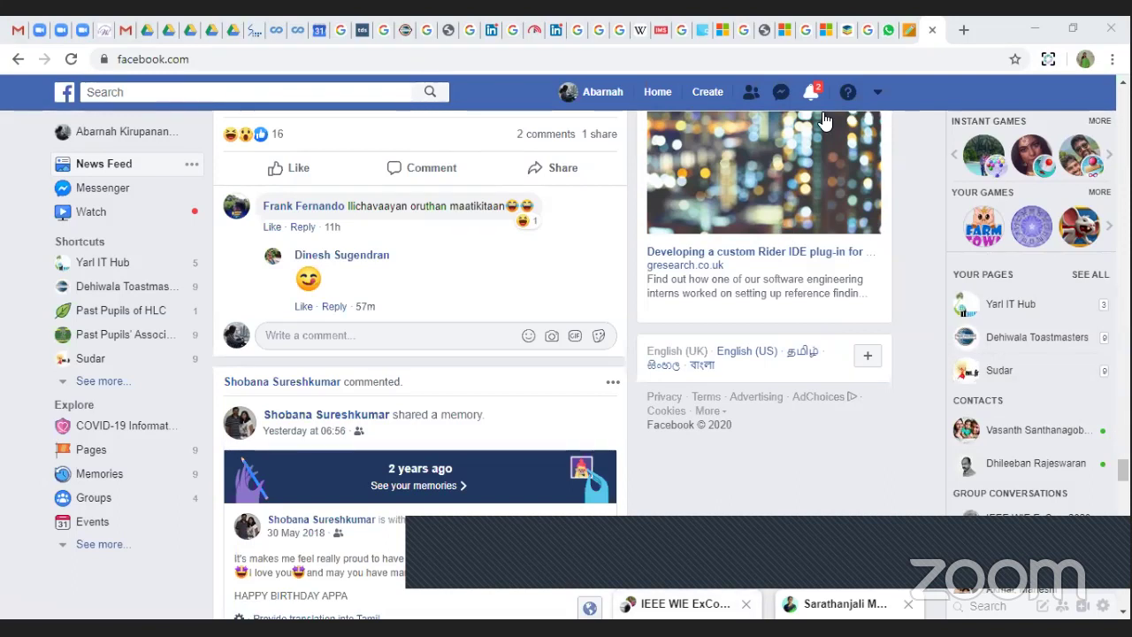
click(932, 30)
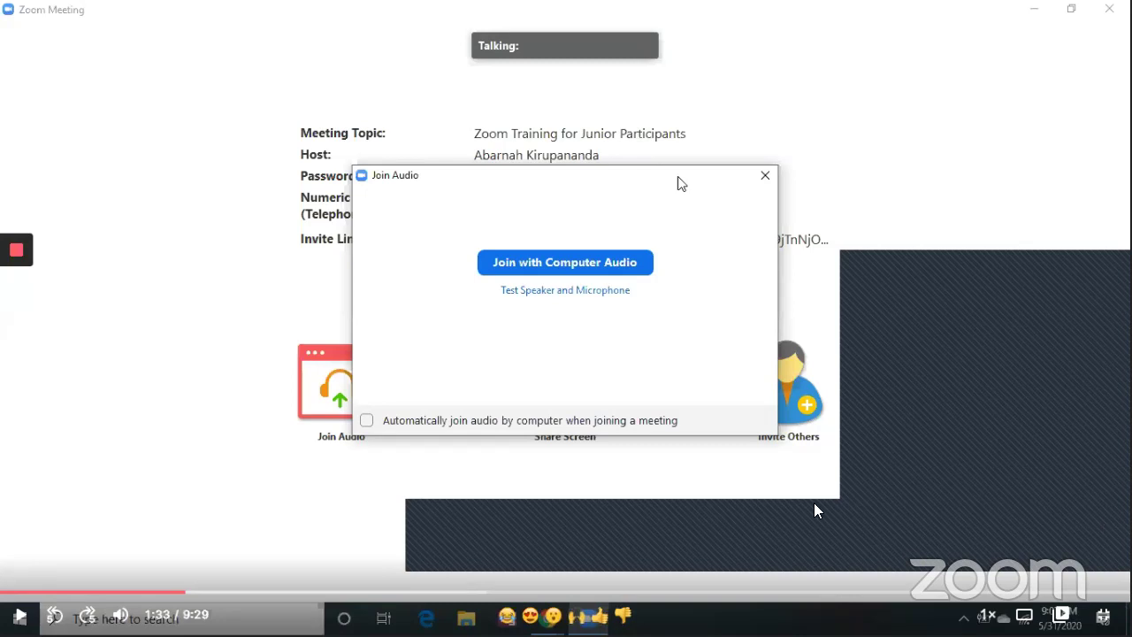
Step: Rewind the training video to 1:07, where computer audio is connected, and skip five seconds forward
click(170, 592)
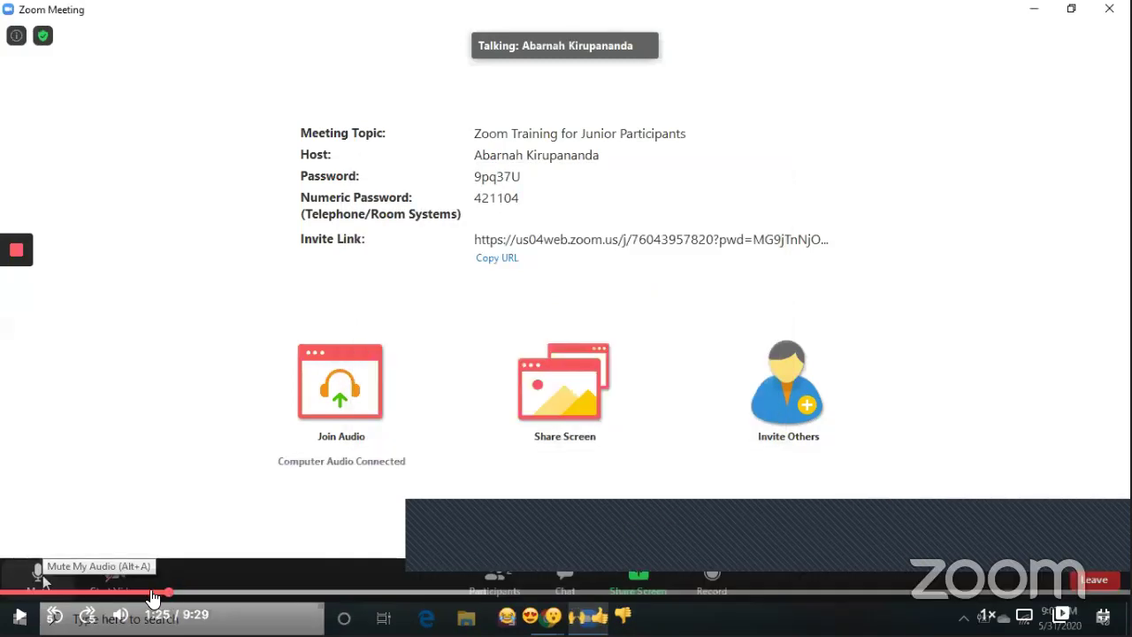
click(148, 592)
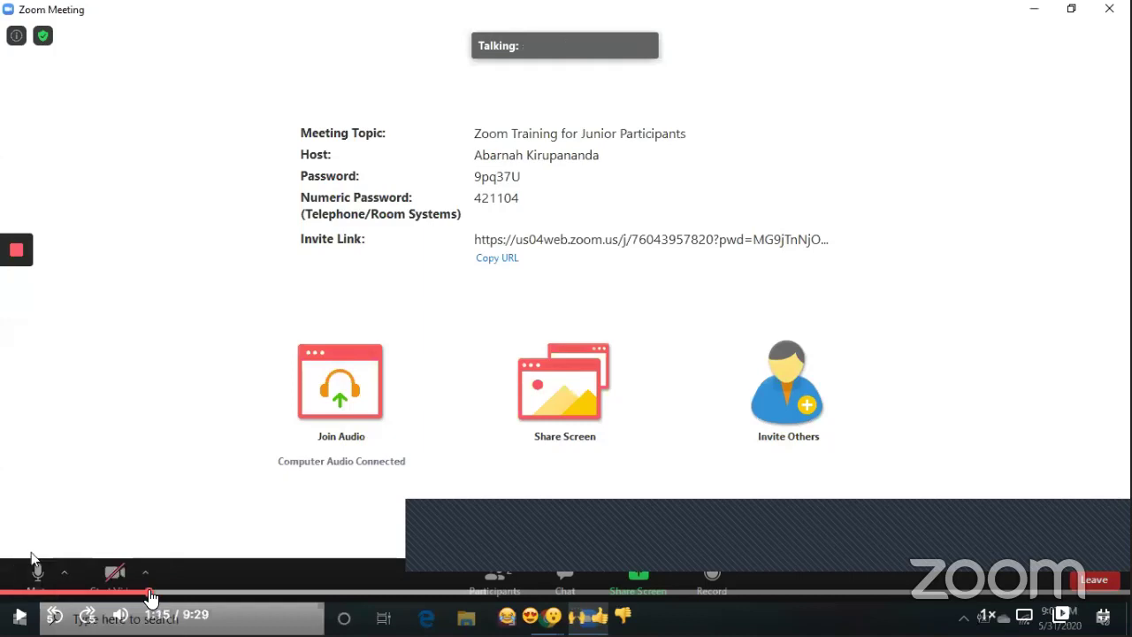
click(134, 591)
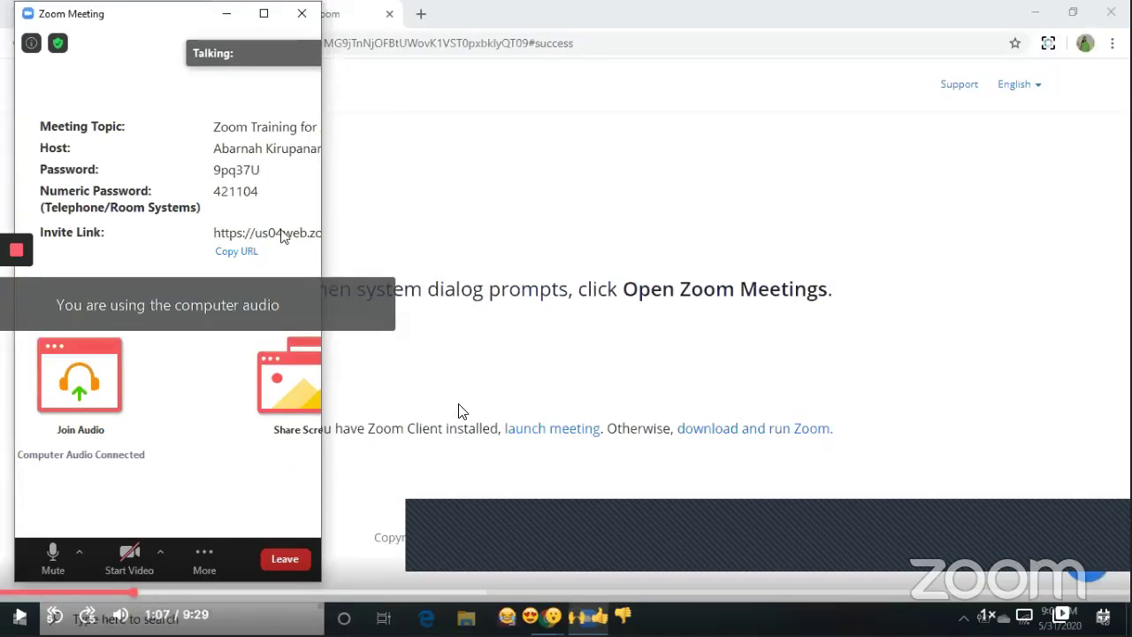
key(Right)
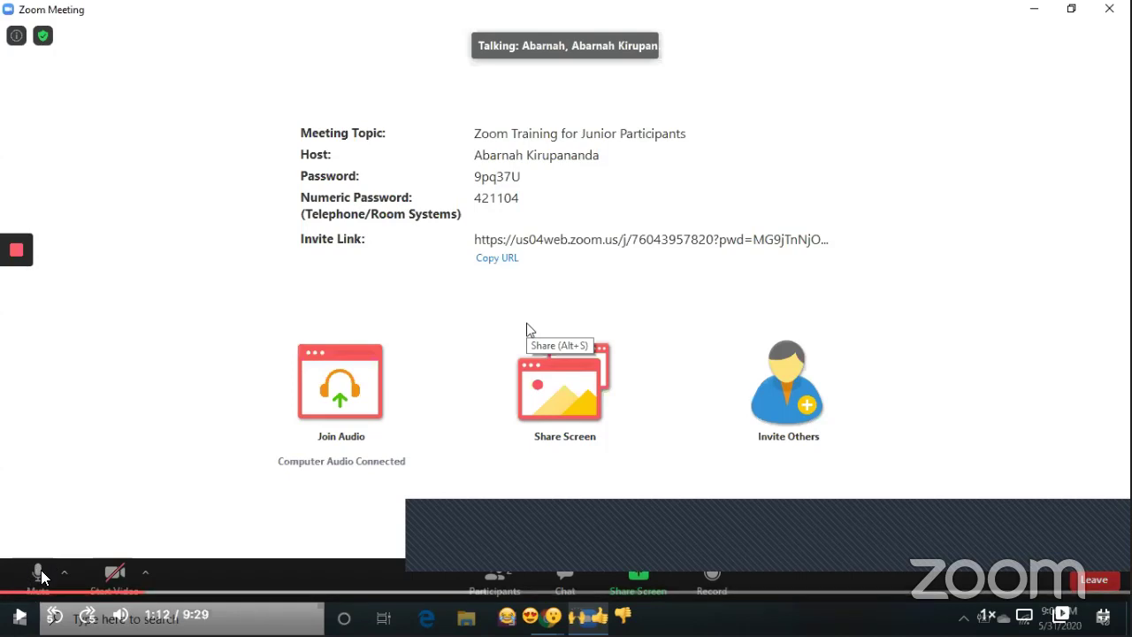
Step: Play the section on muting and unmuting the microphone, pausing at 1:18 and again at 1:25
mouse_move(41, 583)
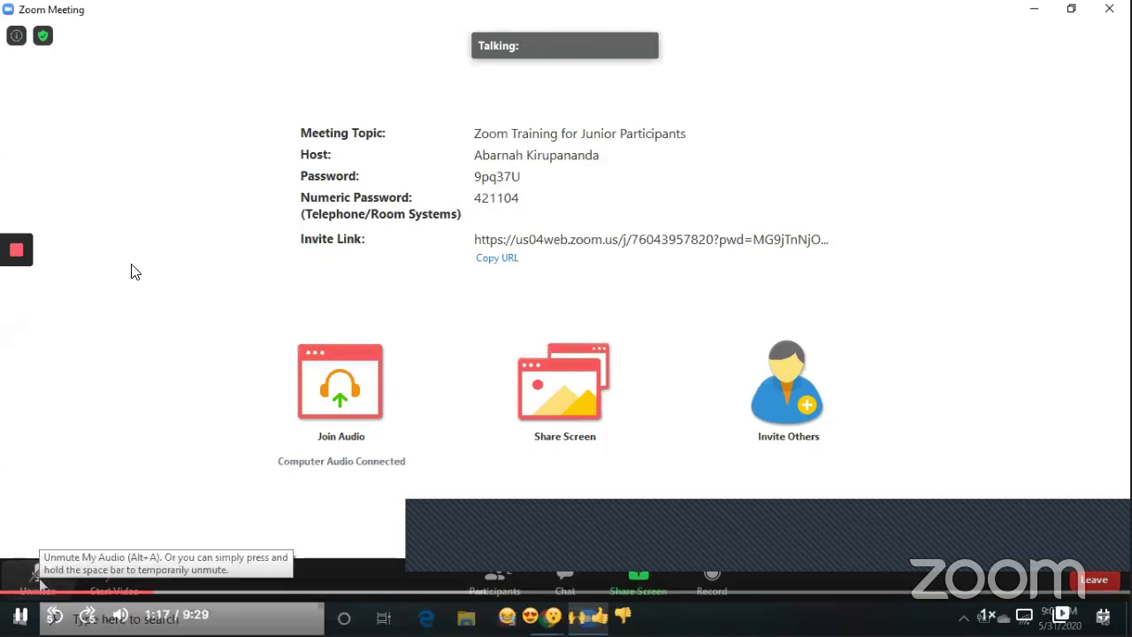
key(space)
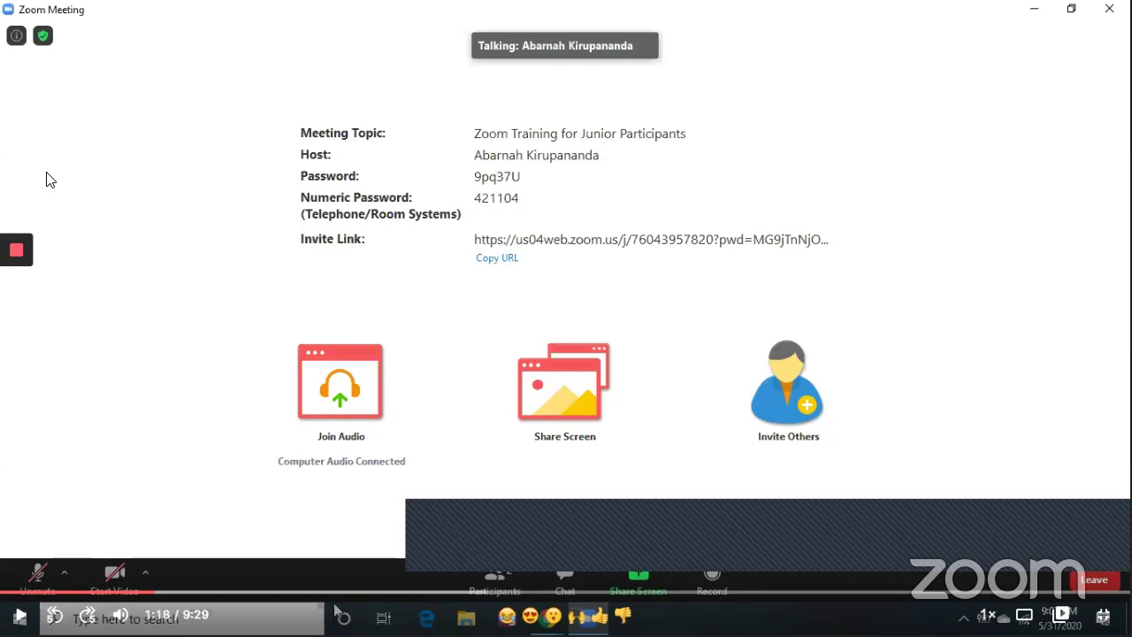
key(space)
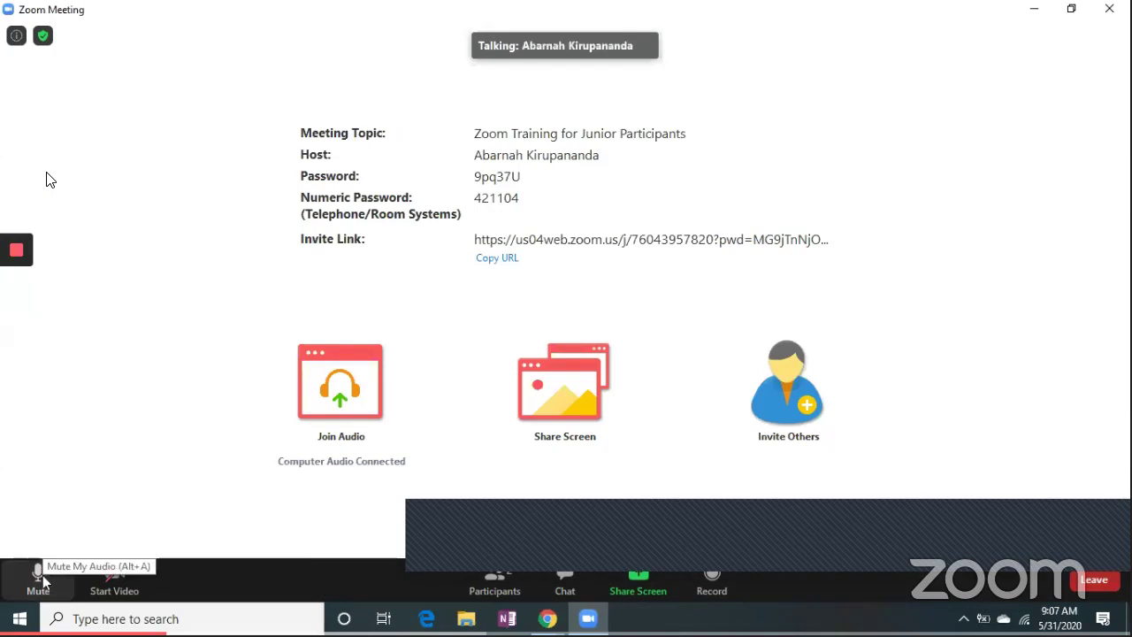
key(space)
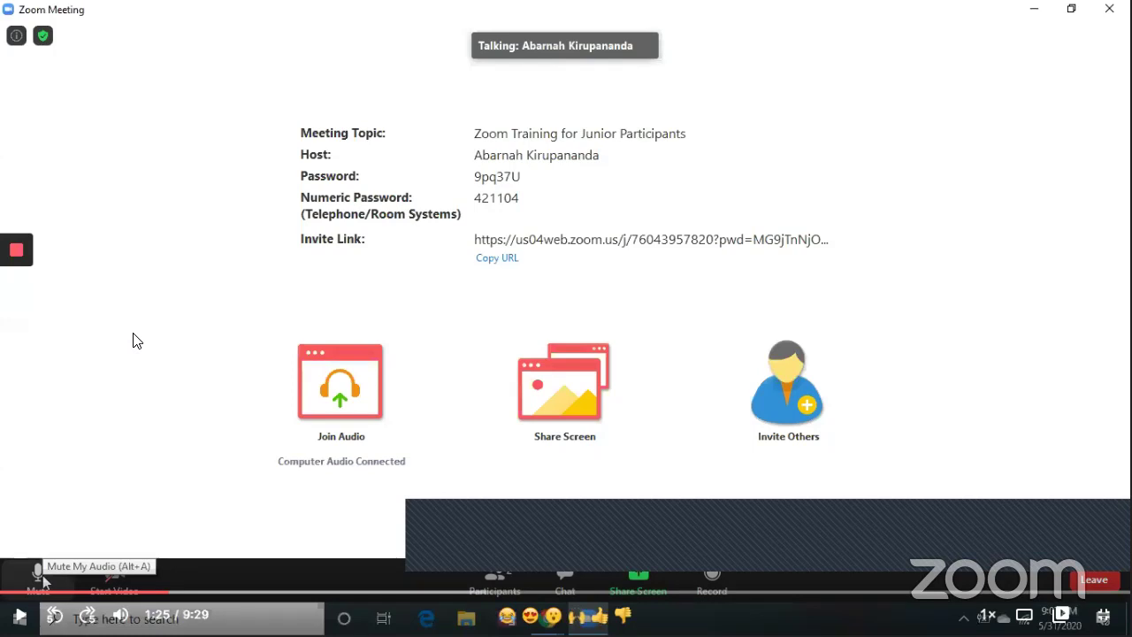
Step: Play the section on joining computer audio and choosing a microphone and speaker, pausing for explanation up to 1:49
click(132, 341)
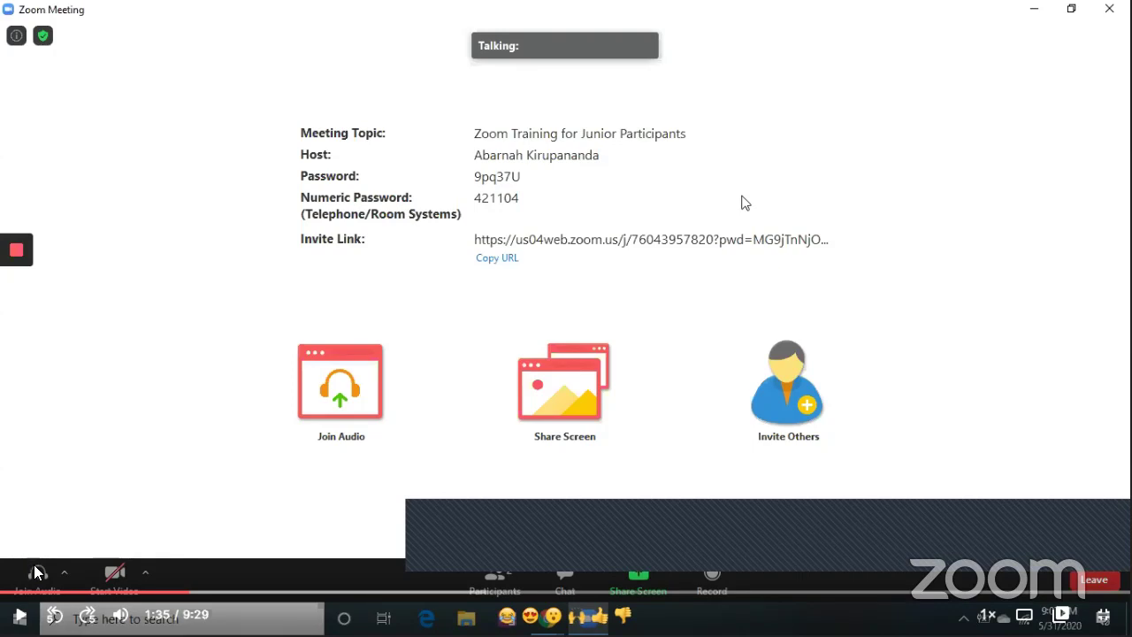
click(150, 471)
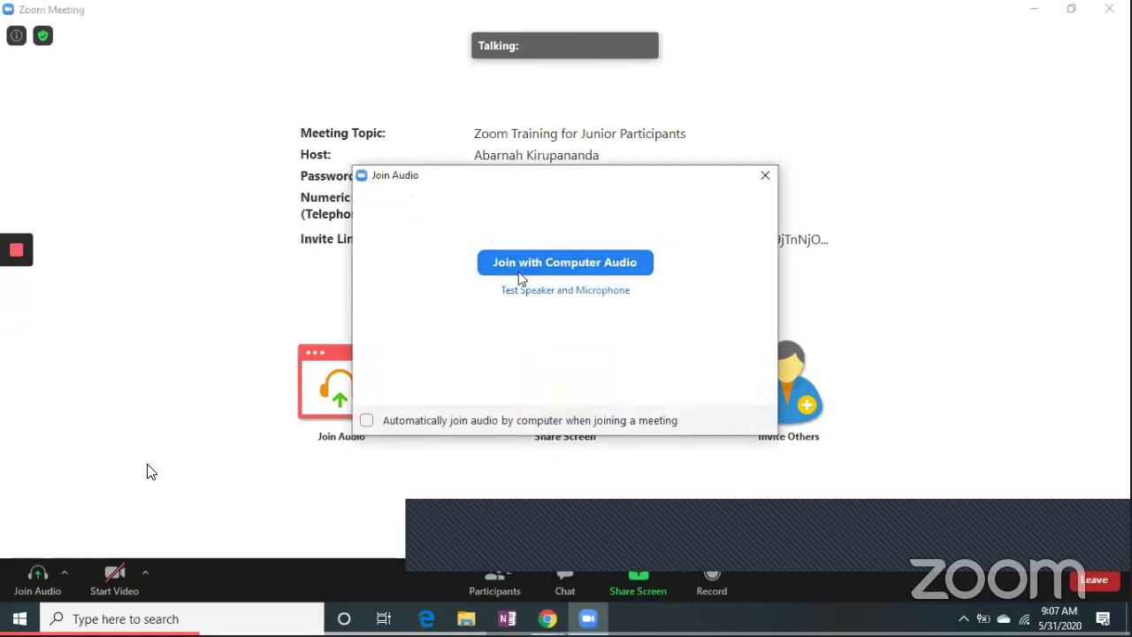
click(151, 472)
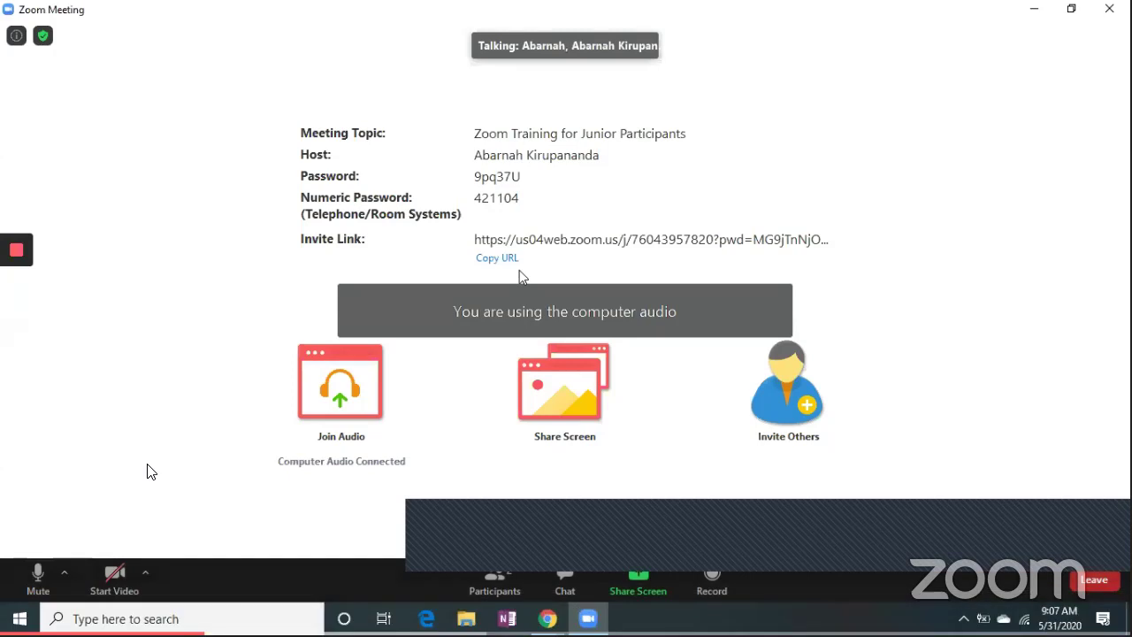
click(150, 471)
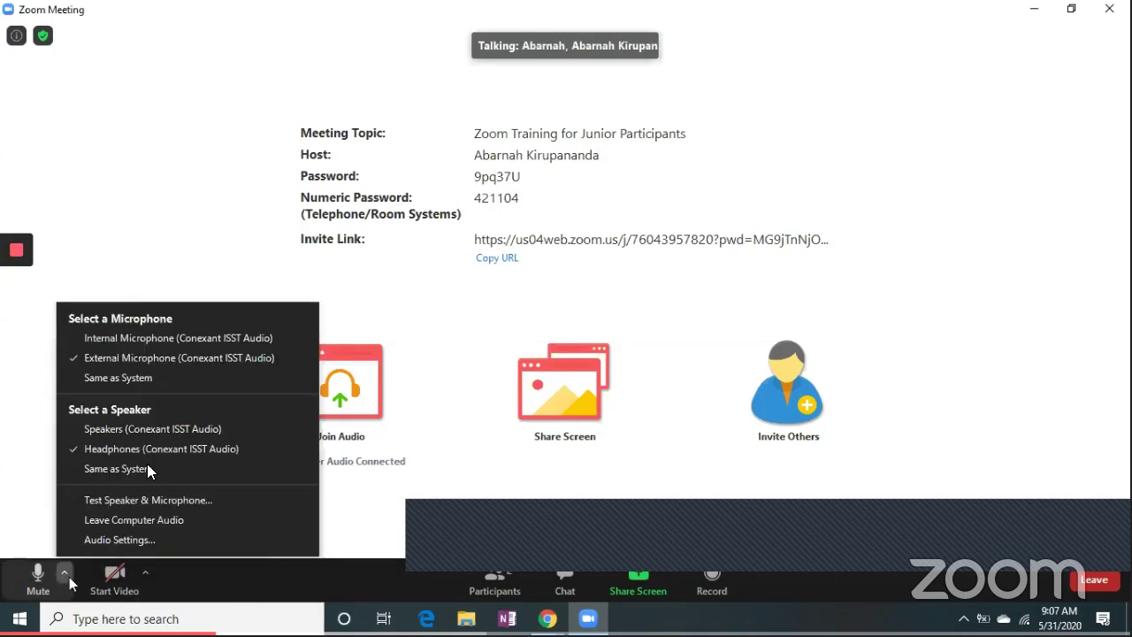
click(147, 463)
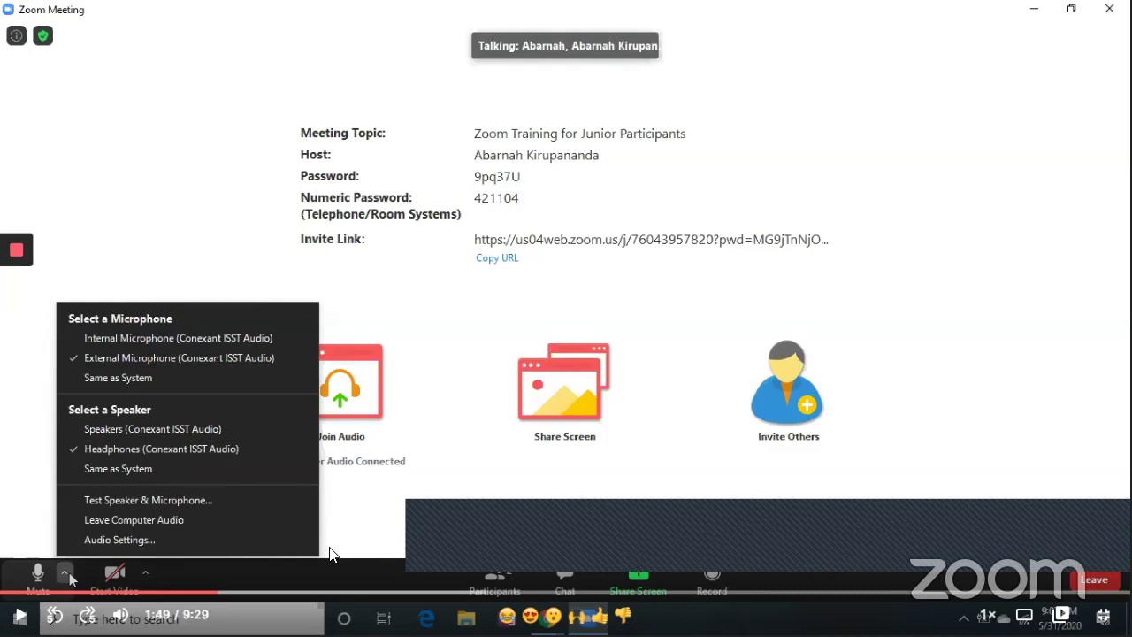
Step: Play the section on the audio and share screen settings, pausing at 2:18 and continuing to the window selection at 2:50
key(space)
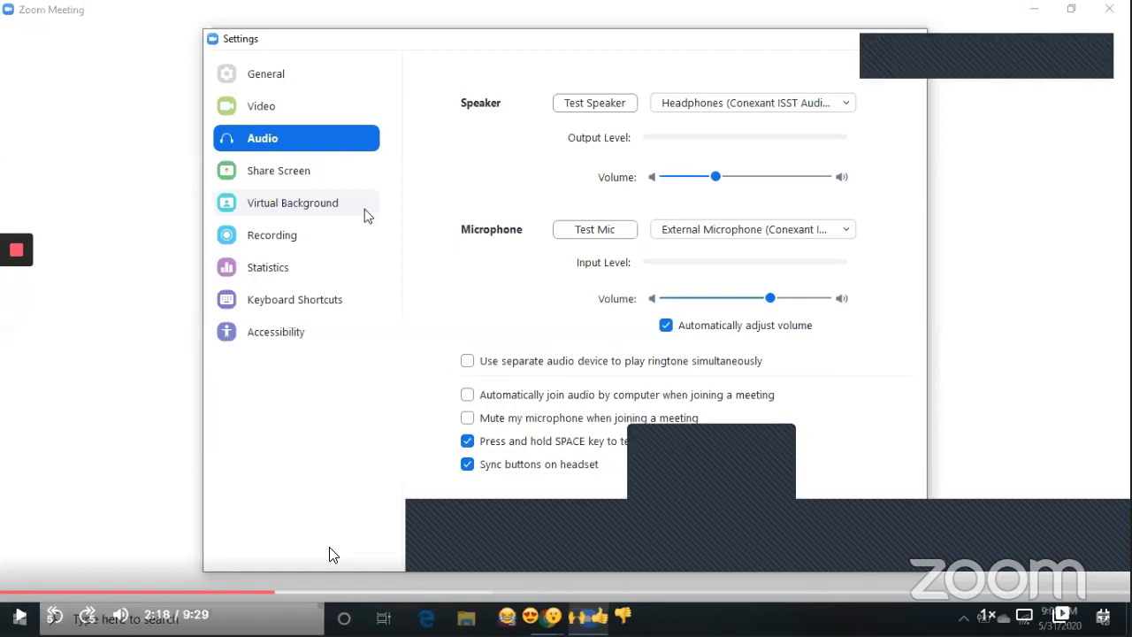
key(space)
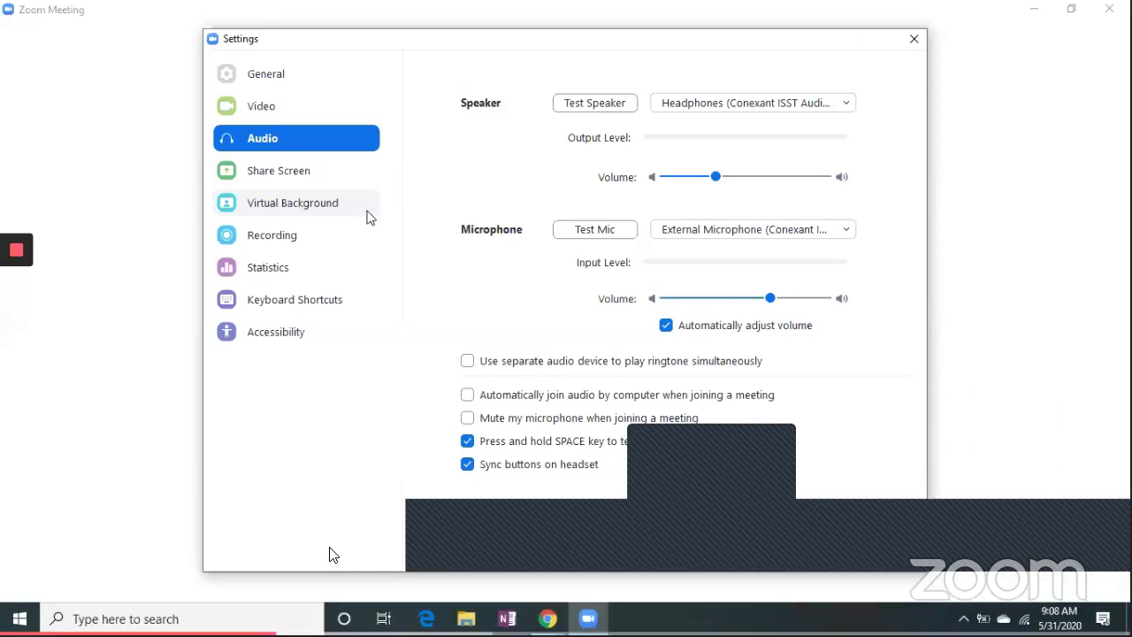
key(space)
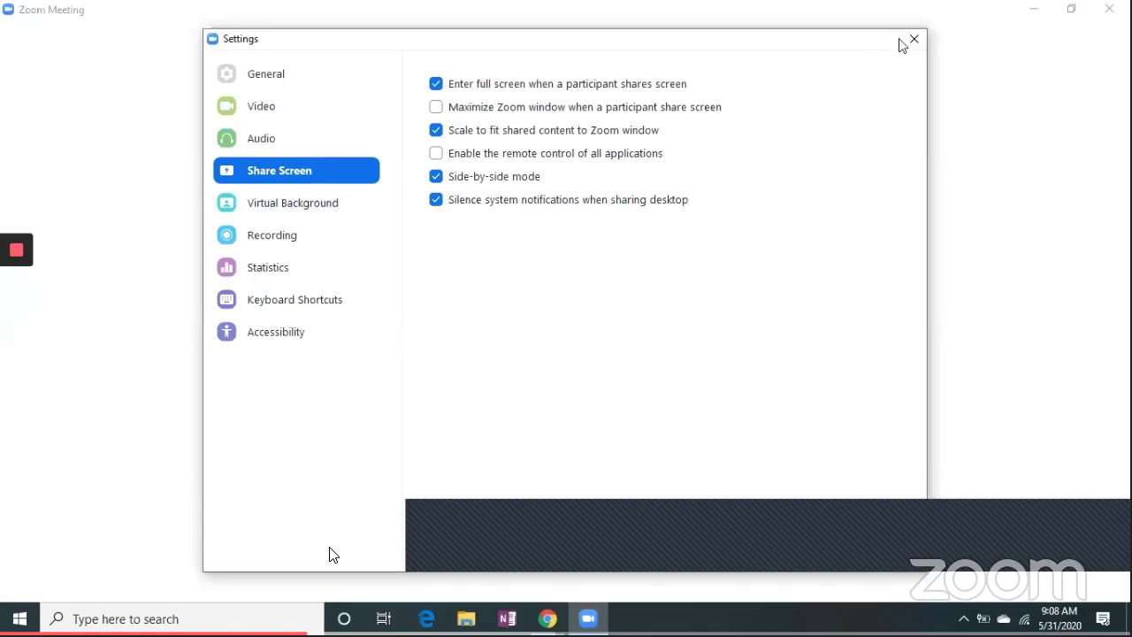
mouse_move(286, 607)
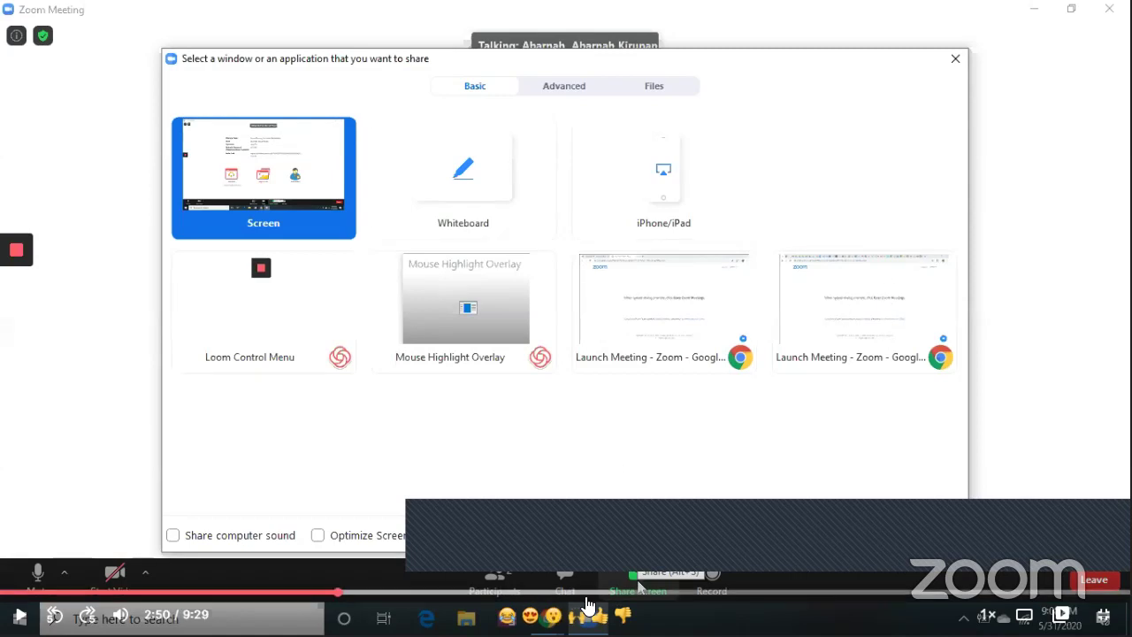
Step: Skip the video ahead to the shared web page at 5:00, play past the end of sharing and step back to 5:07
click(598, 591)
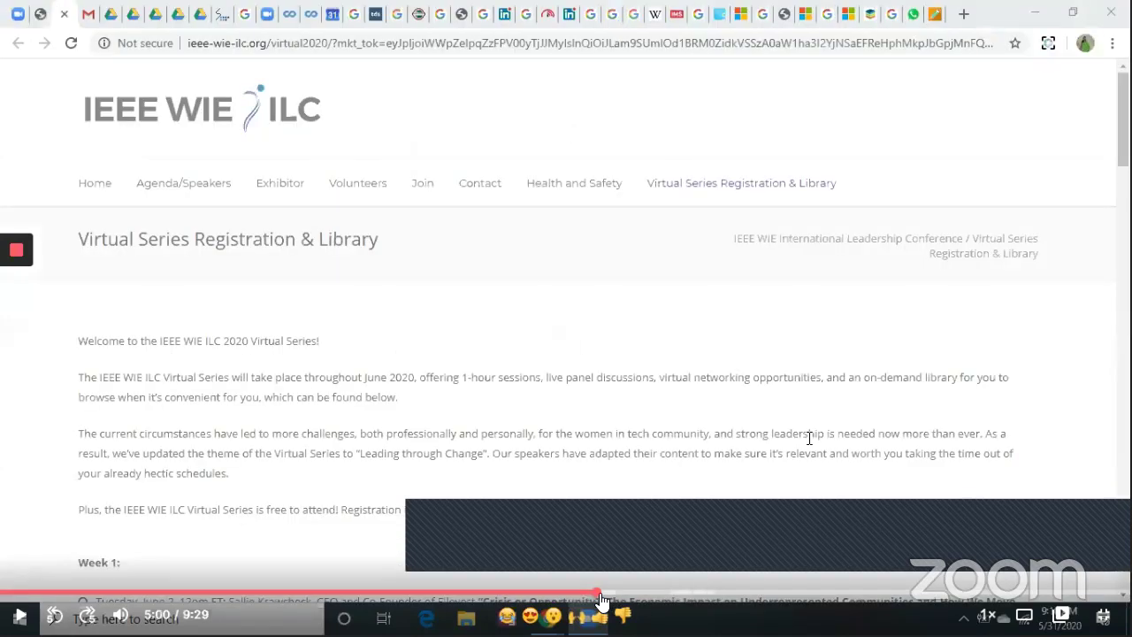
click(602, 593)
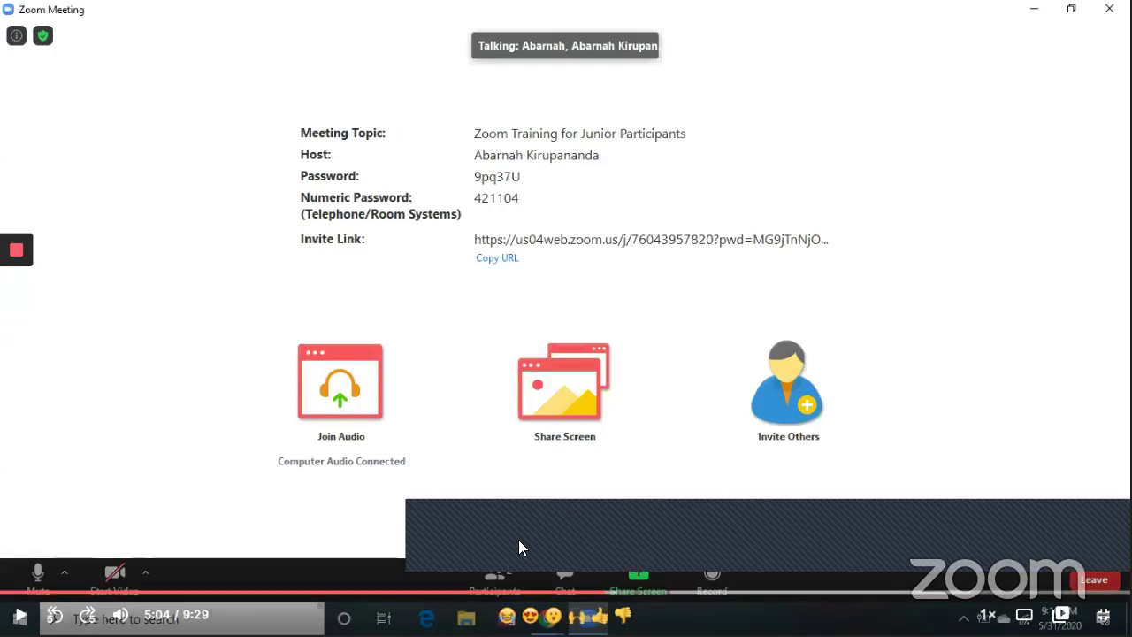
key(space)
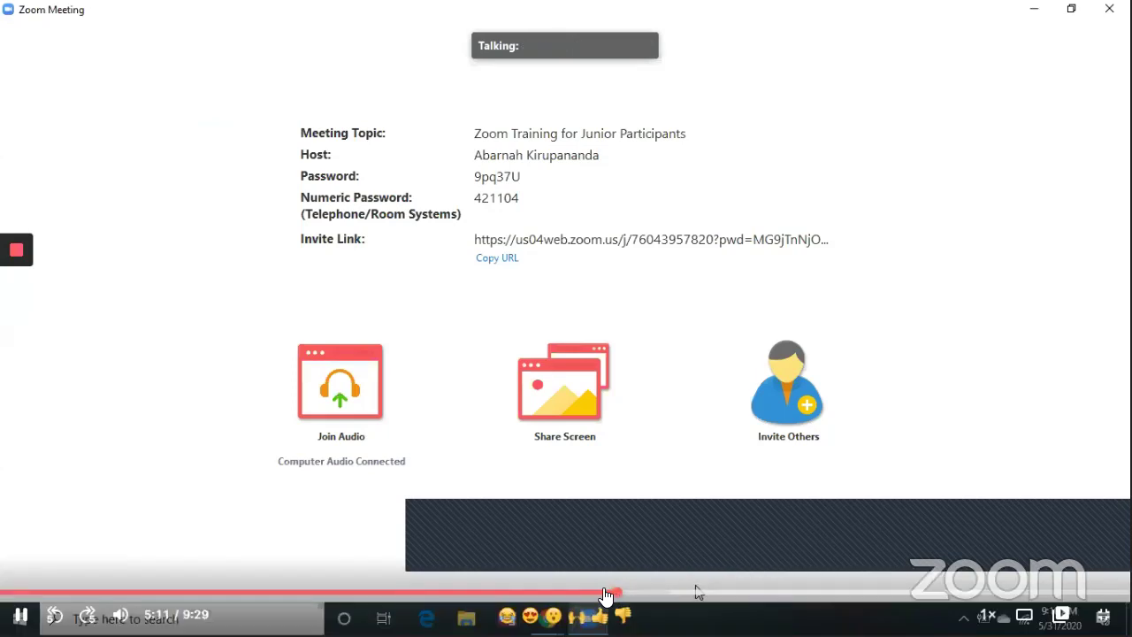
key(Left)
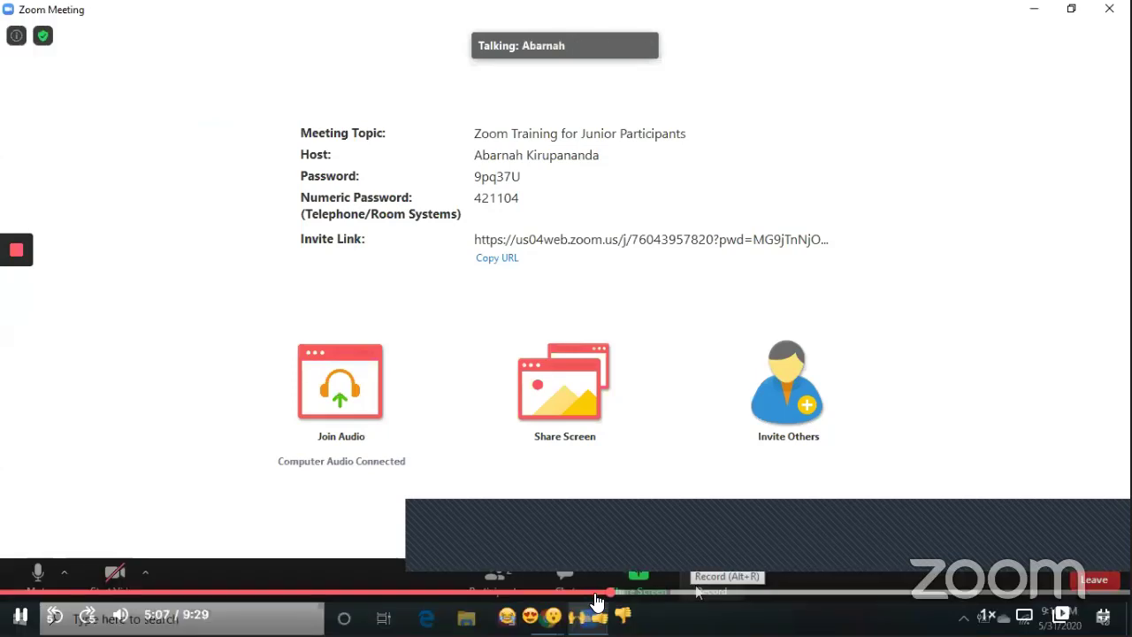
Step: Rewind the video to before 5:00 and pause on the shared web page at 4:58
click(592, 593)
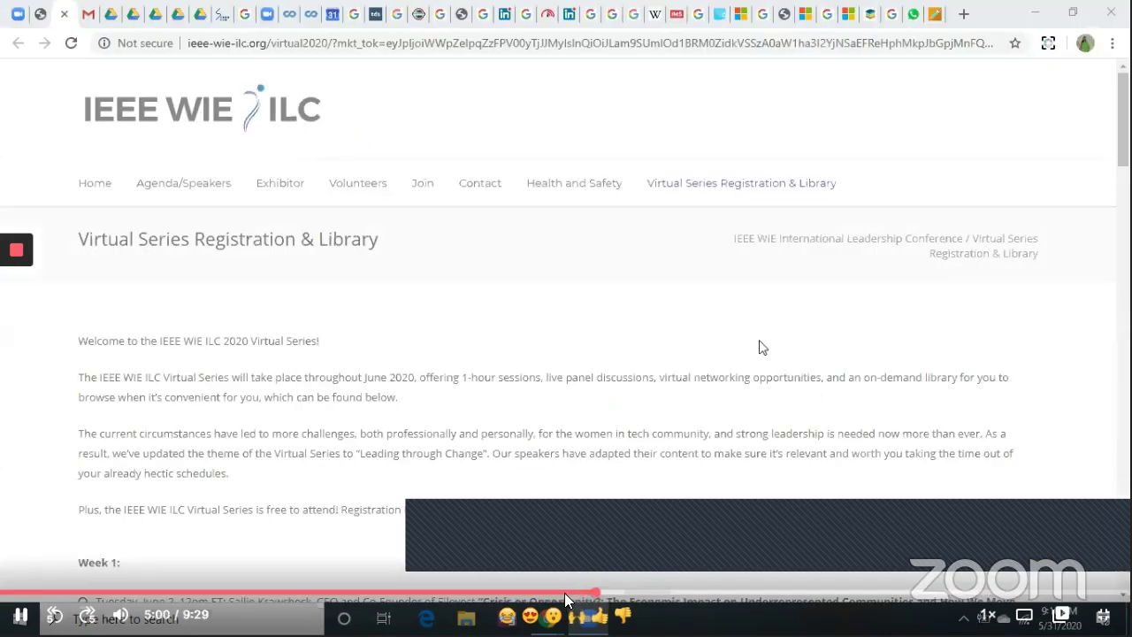
key(Left)
key(Left)
key(space)
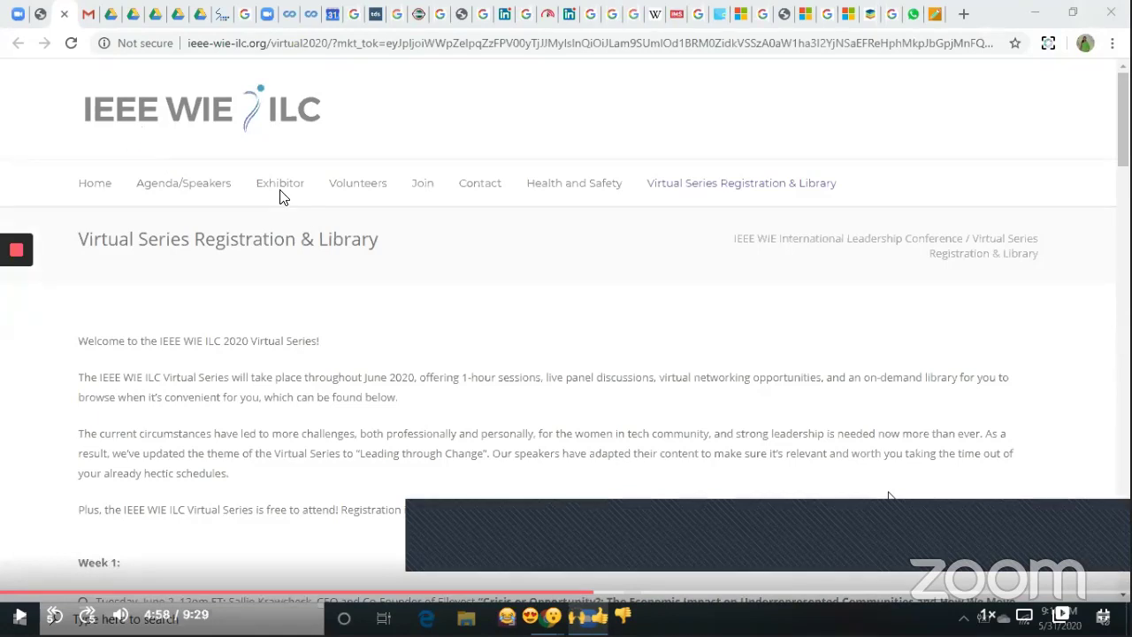
Step: Replay the shared web page segment, pausing at 5:01 to examine the stop share control, and step back to 4:57
click(763, 345)
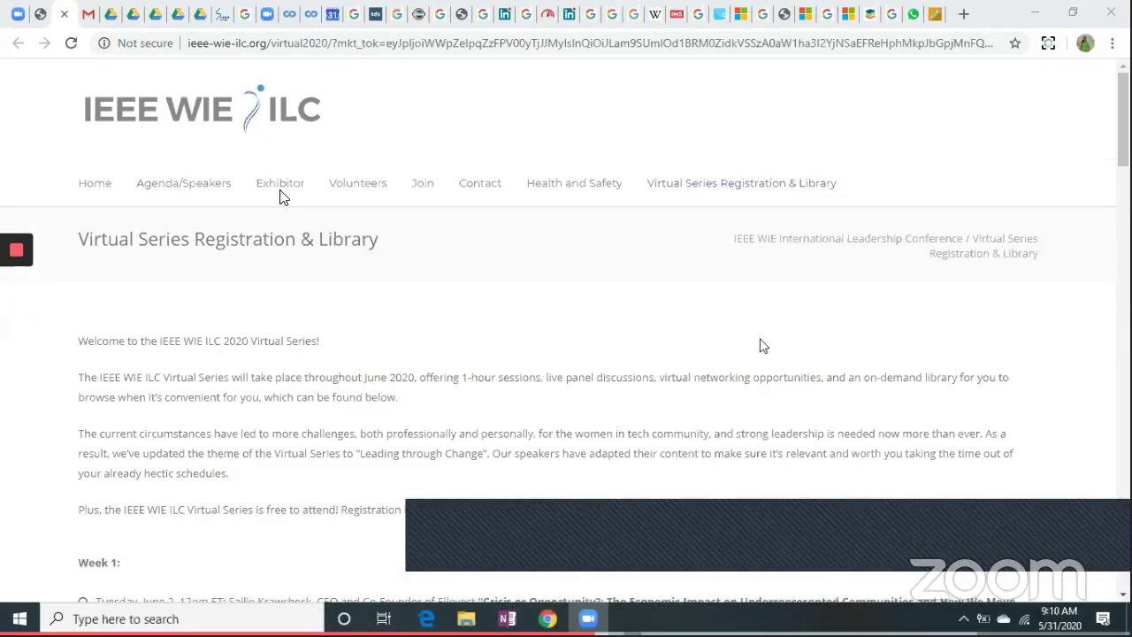
key(space)
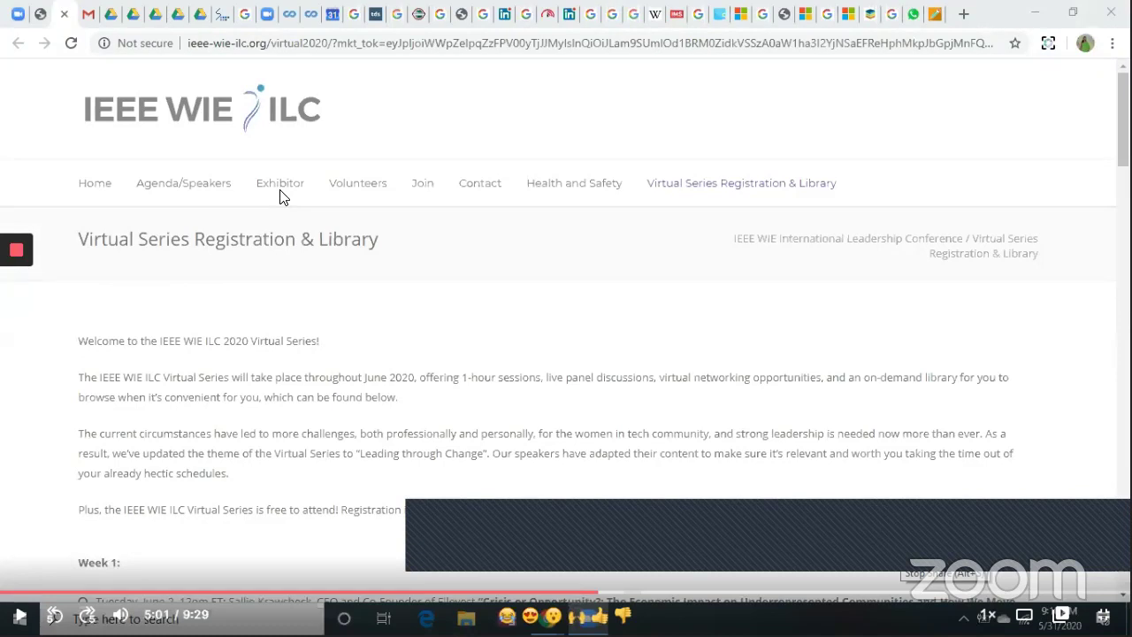
key(space)
key(Left)
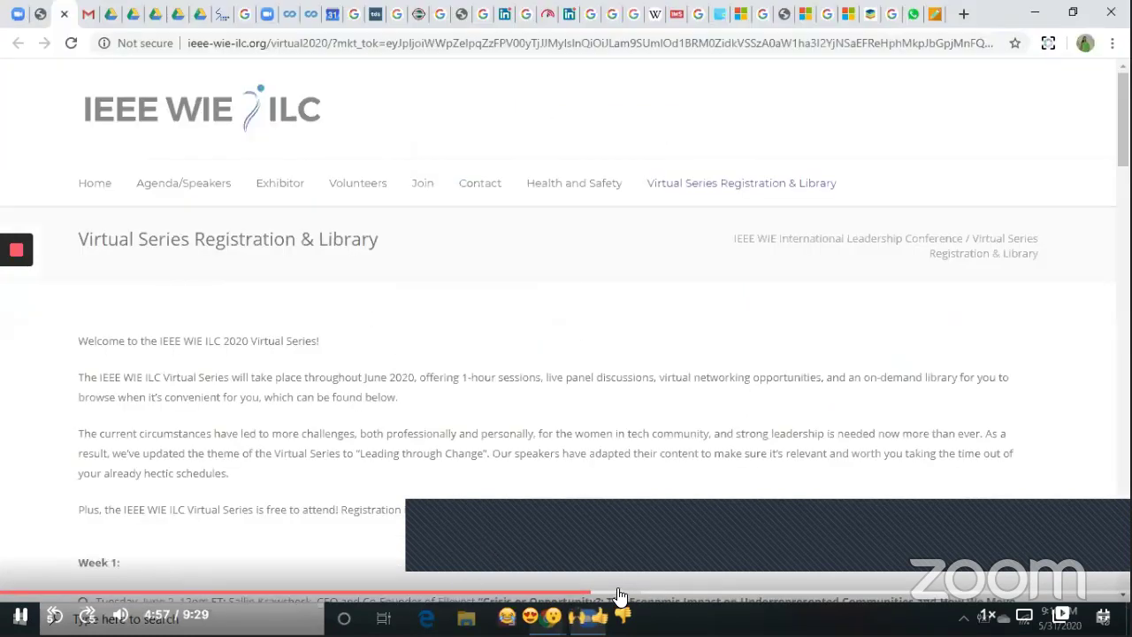
Step: Play the video through the end of the screen share and pause at 5:07 on the meeting's record option
click(762, 345)
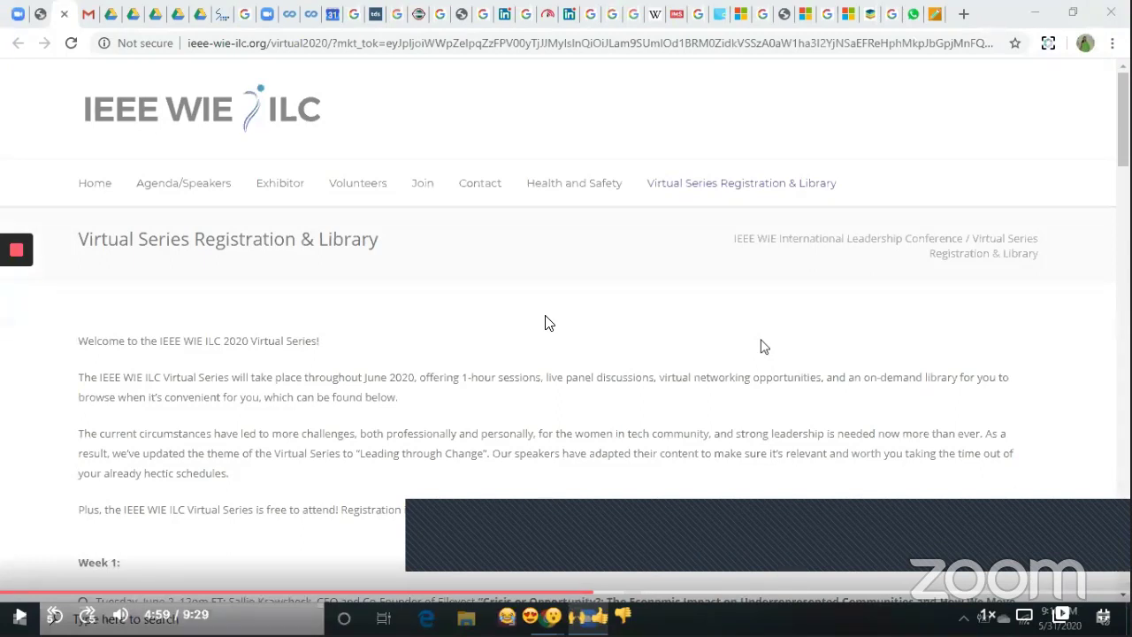
click(760, 347)
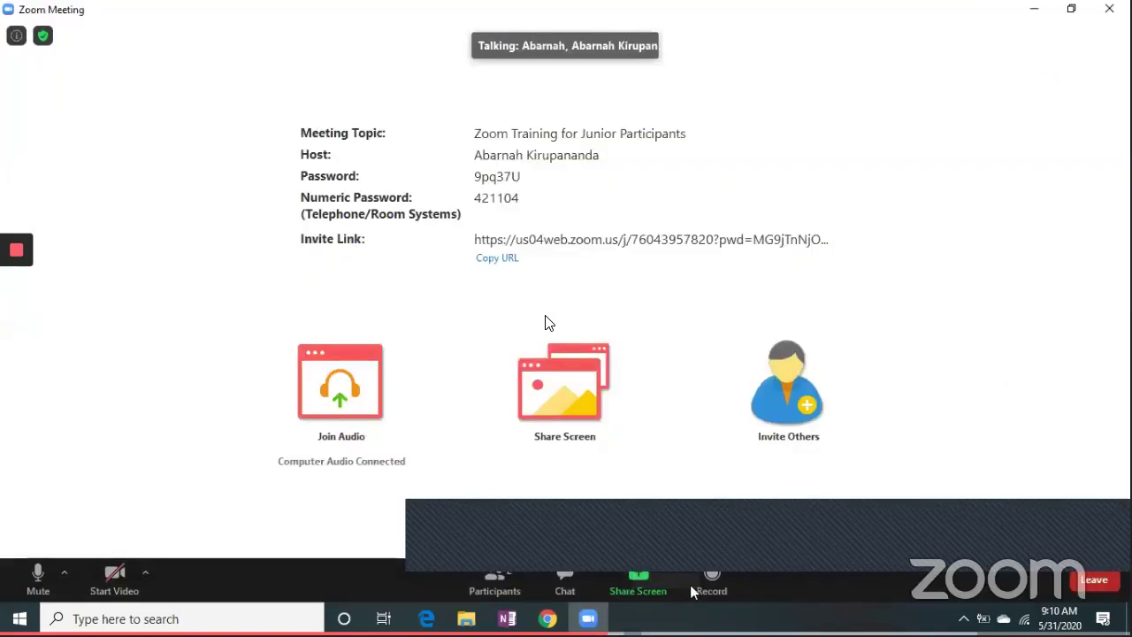
click(545, 322)
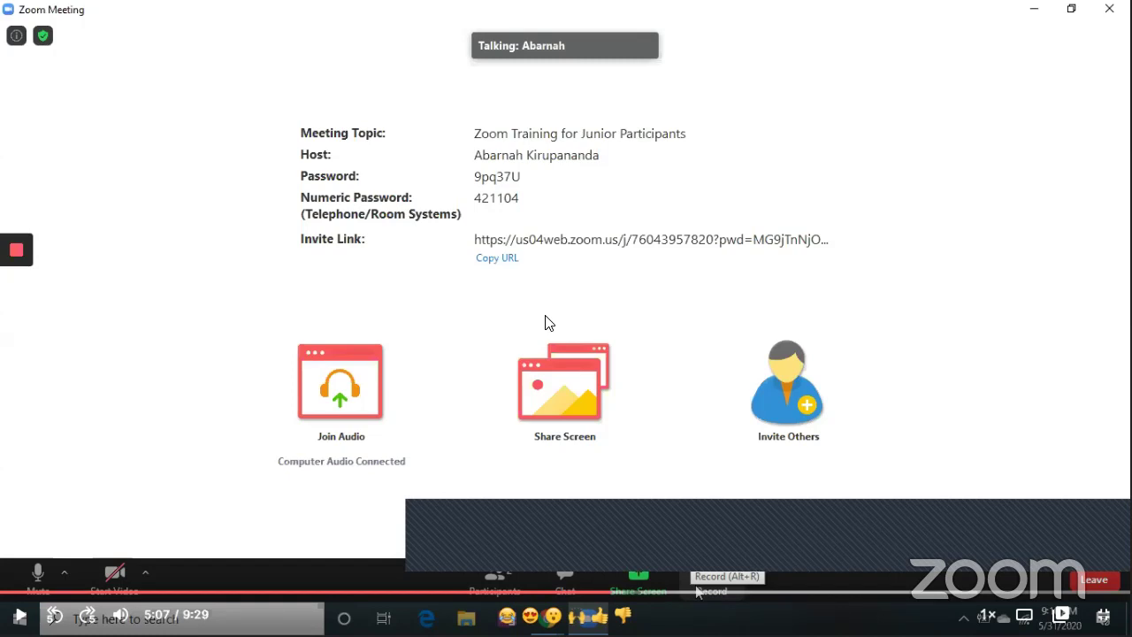
Step: Jump back to the share window selection at 4:50 to review it, and return to the meeting screen near 5:07
click(592, 592)
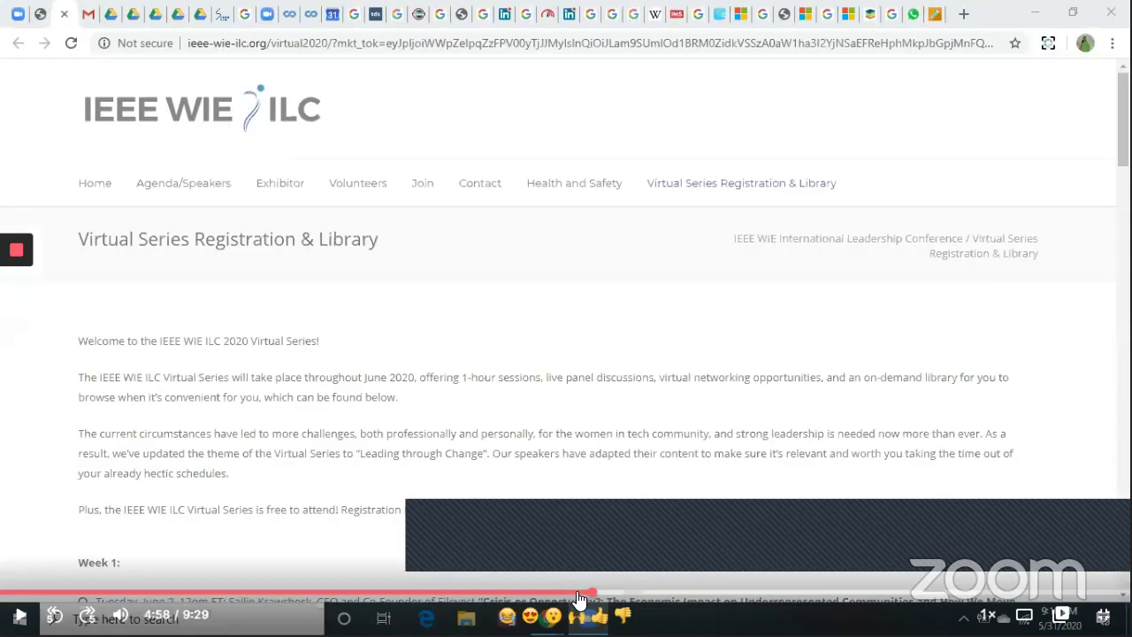
key(Left)
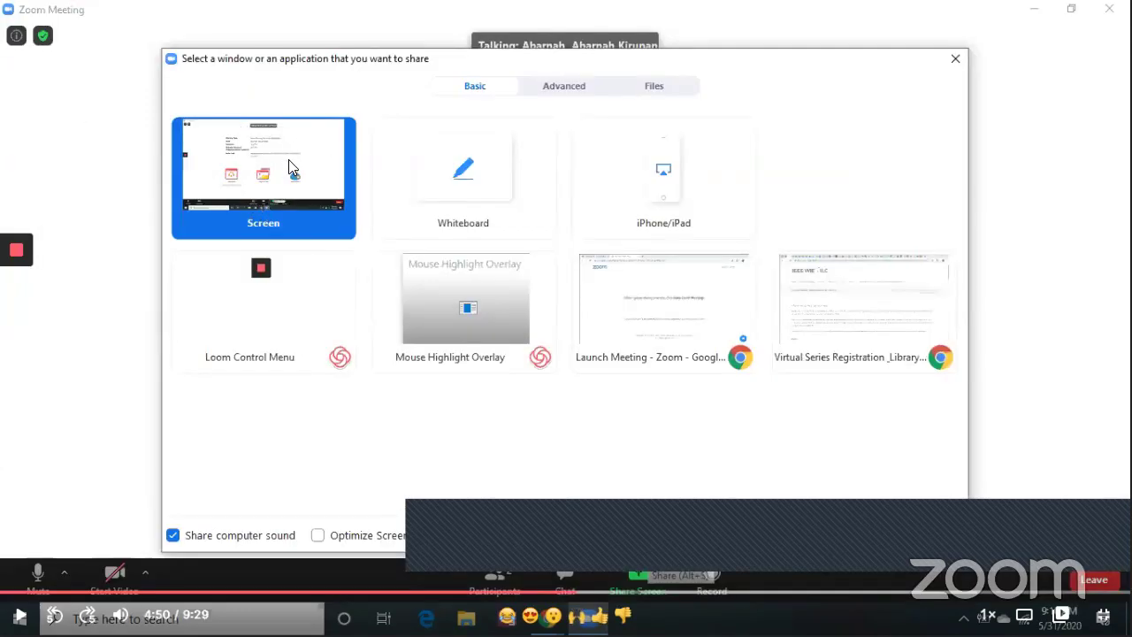
click(612, 592)
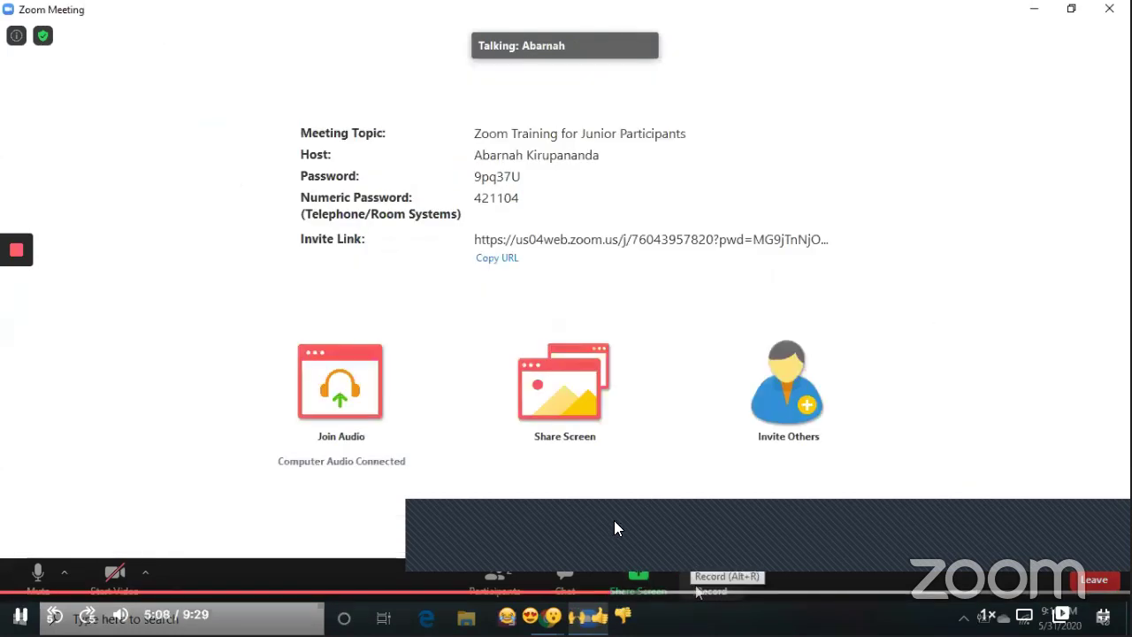
Step: Skip ahead to the meeting recording demonstration, step back to about 5:16, and pause on the record option at 5:18
key(space)
click(613, 520)
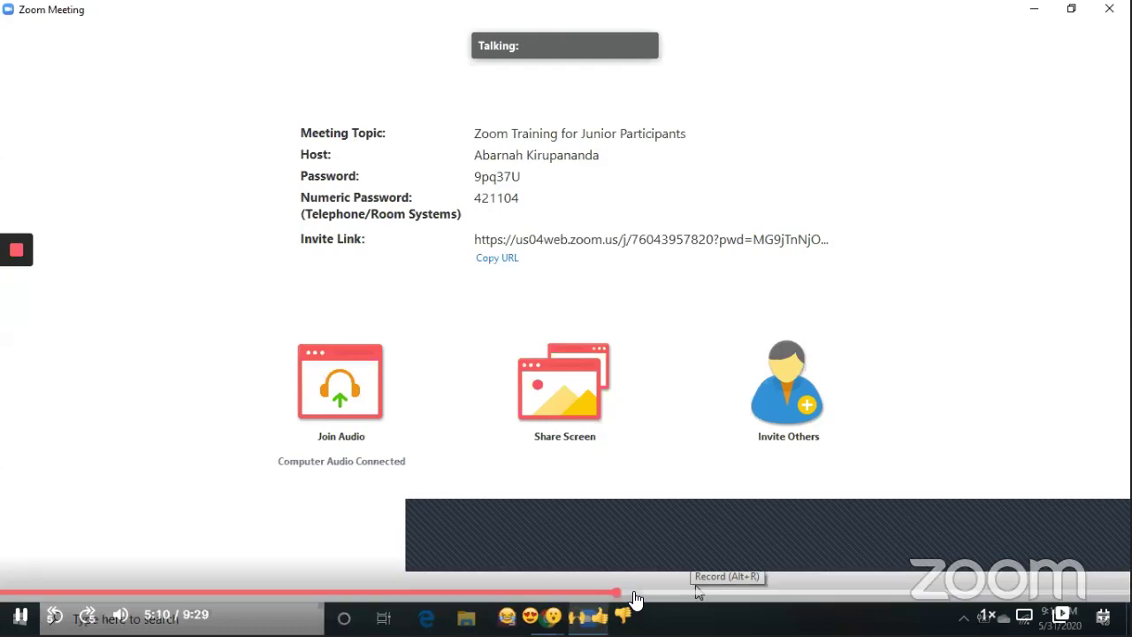
click(636, 593)
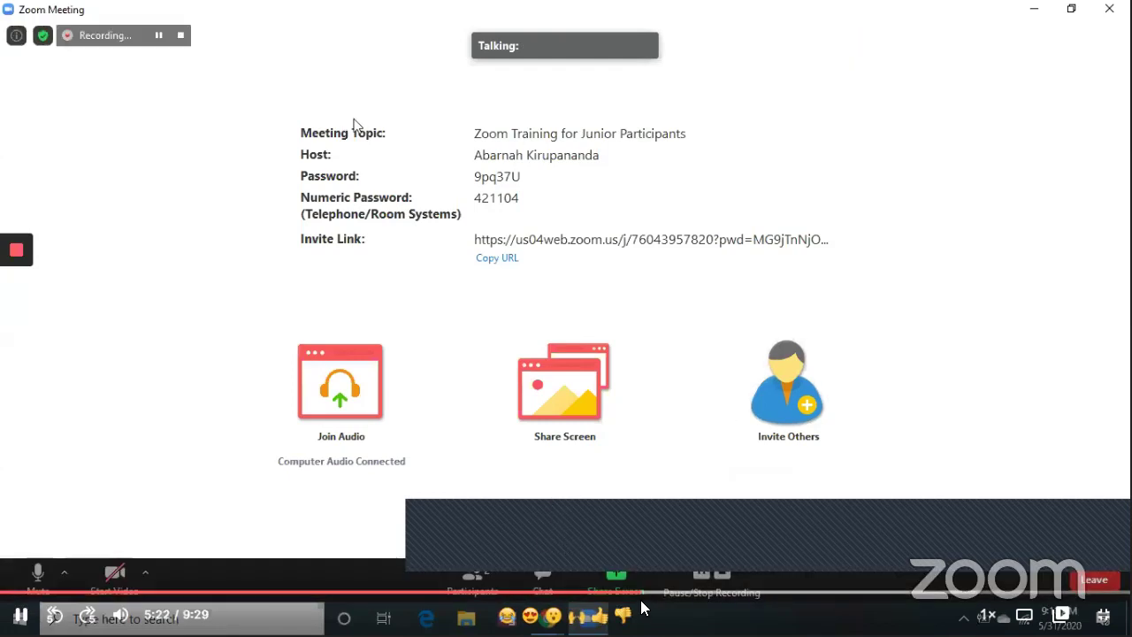
click(633, 592)
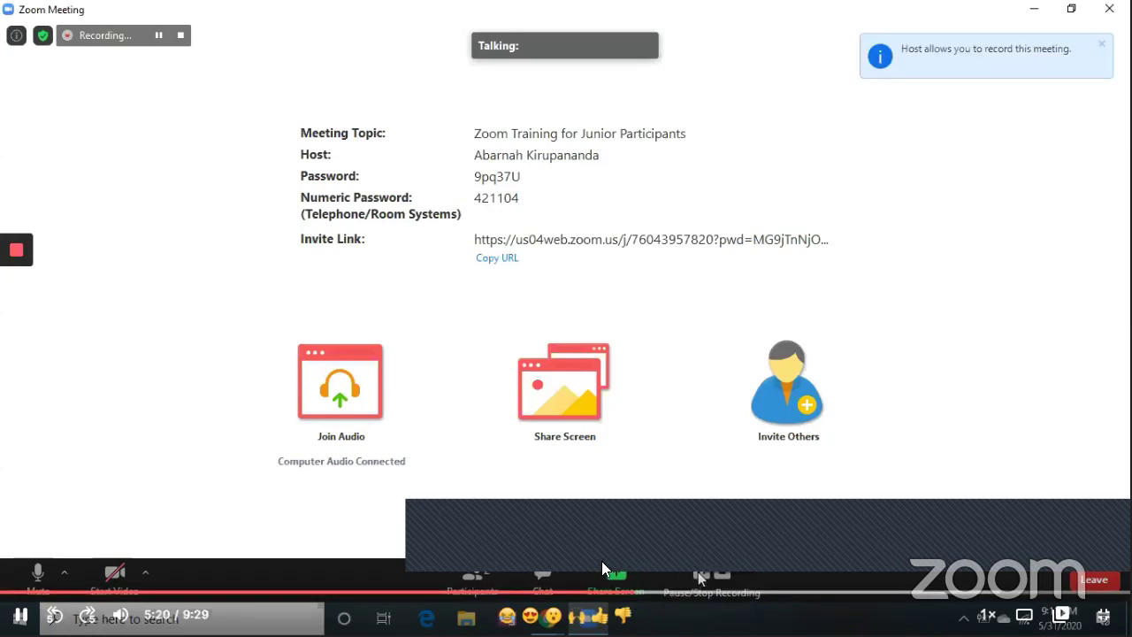
click(624, 592)
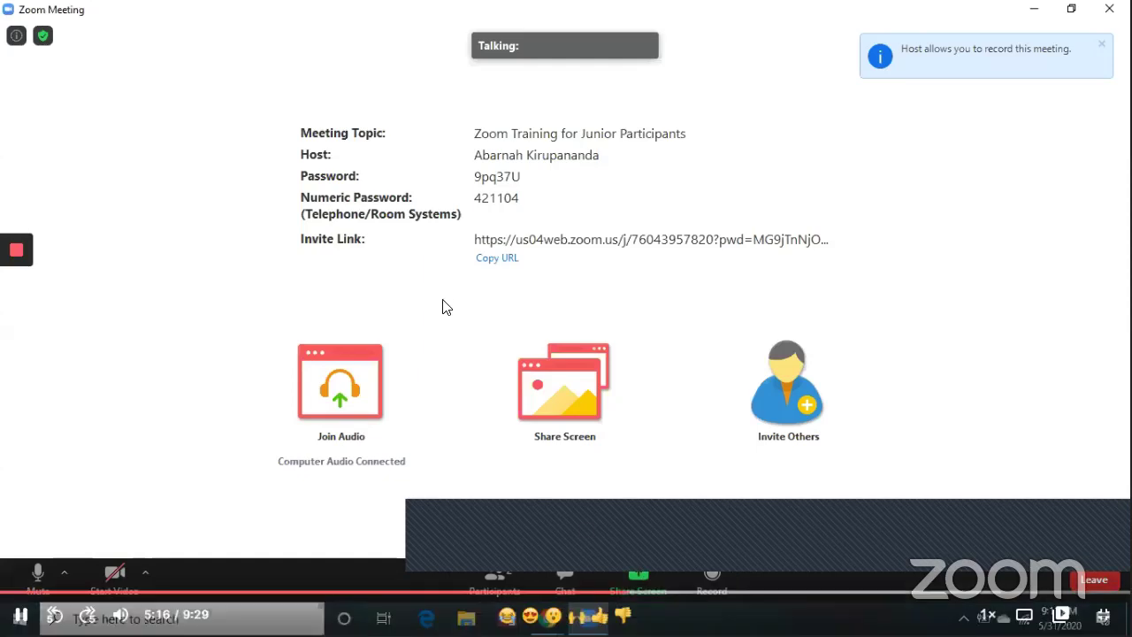
click(698, 571)
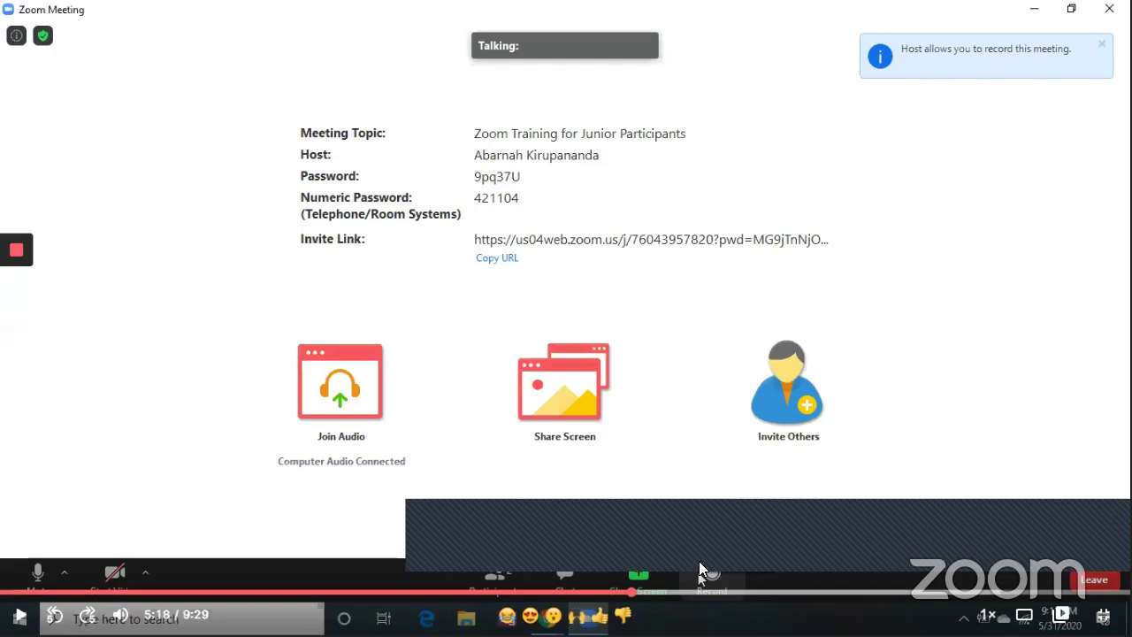
Step: Continue the video, pausing at 5:43 on the participants option and at 5:50 on the participants list
click(524, 462)
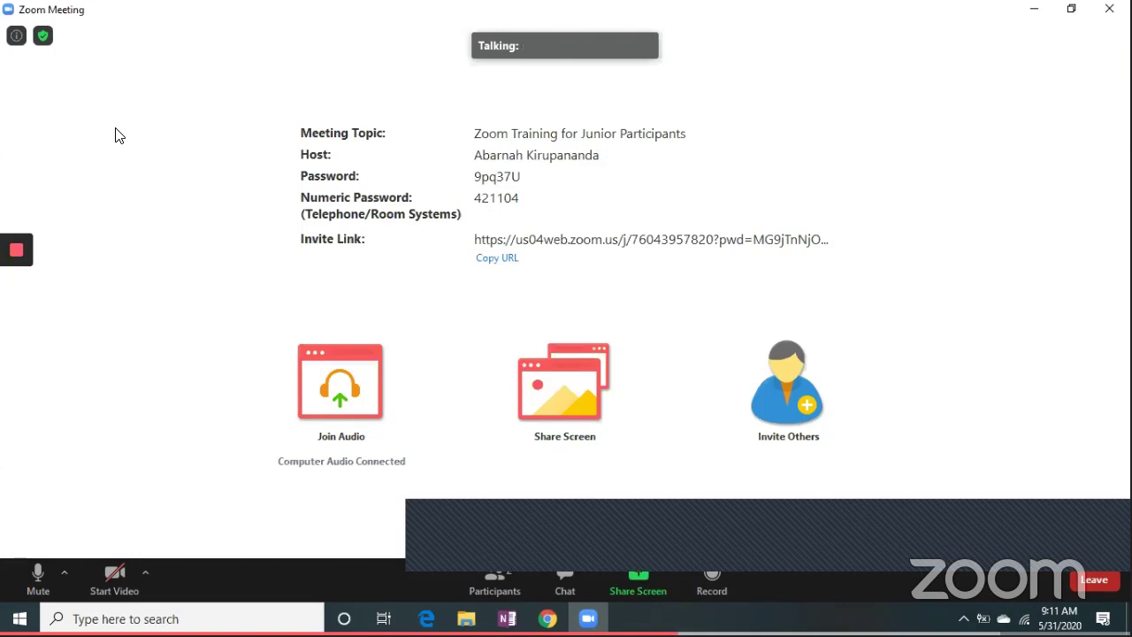
key(space)
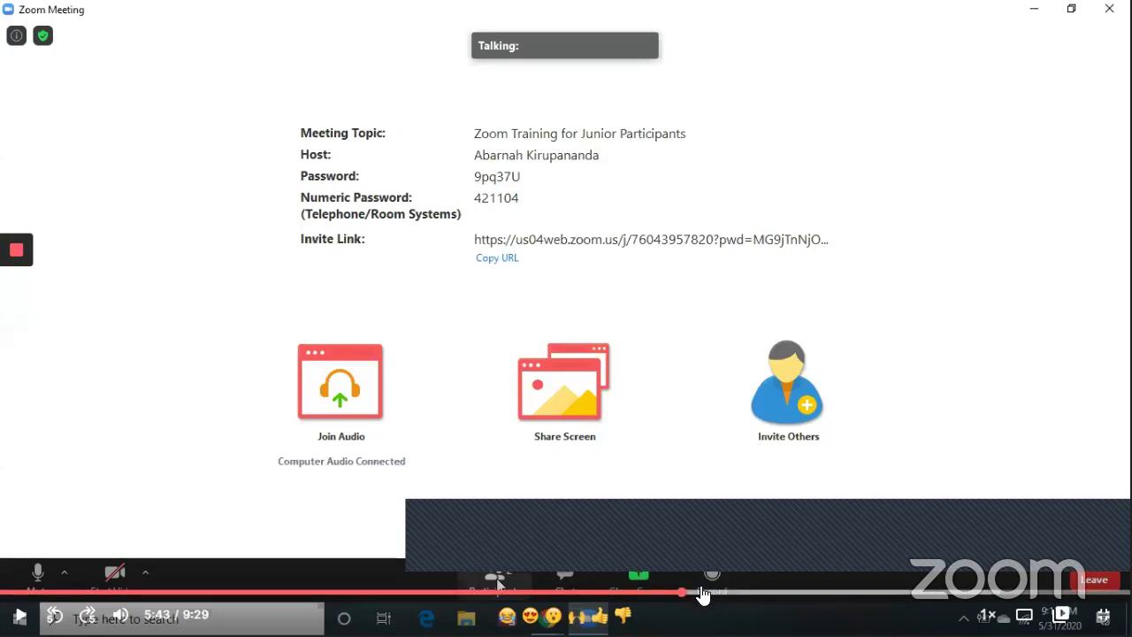
click(595, 545)
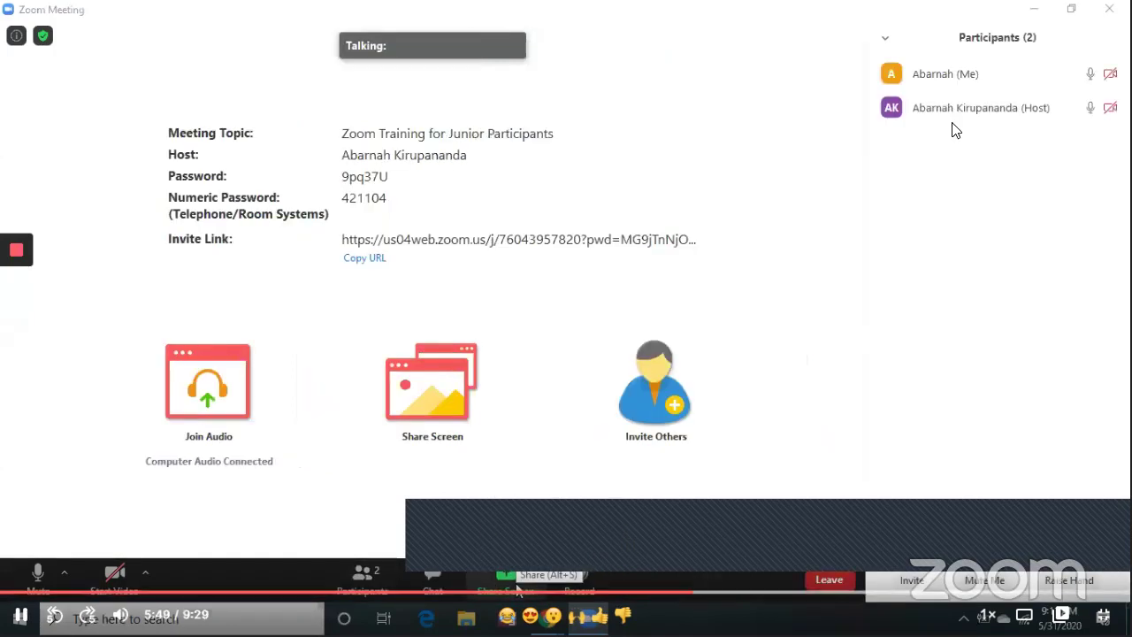
click(954, 130)
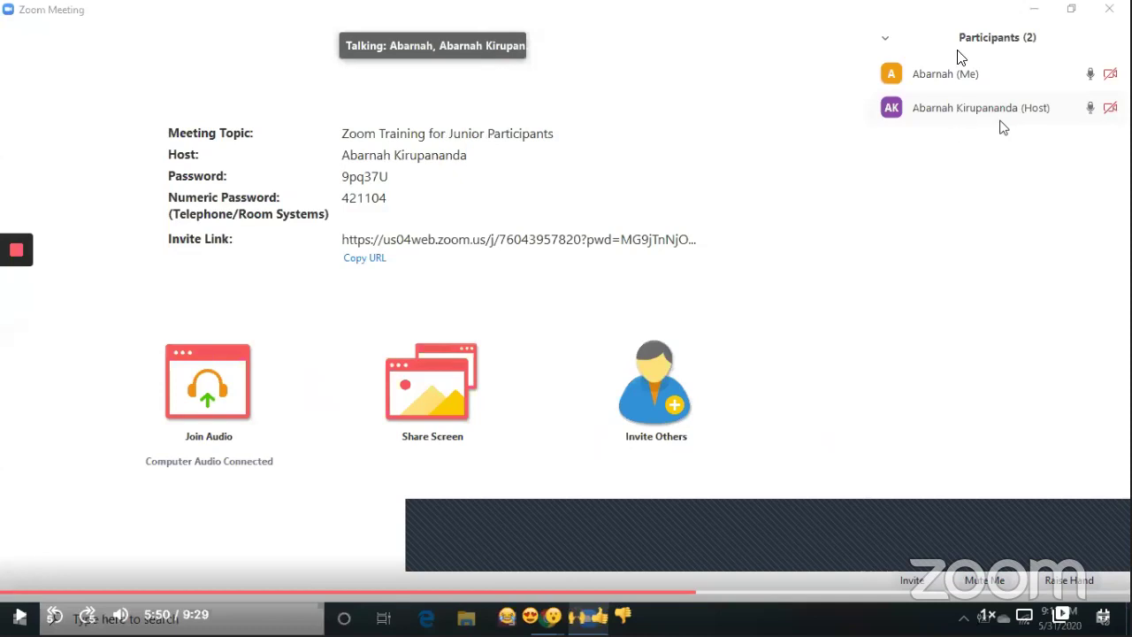
Step: Play the renaming demonstration until 6:05, jump back to the Rename option at 5:53, and replay from there
click(867, 114)
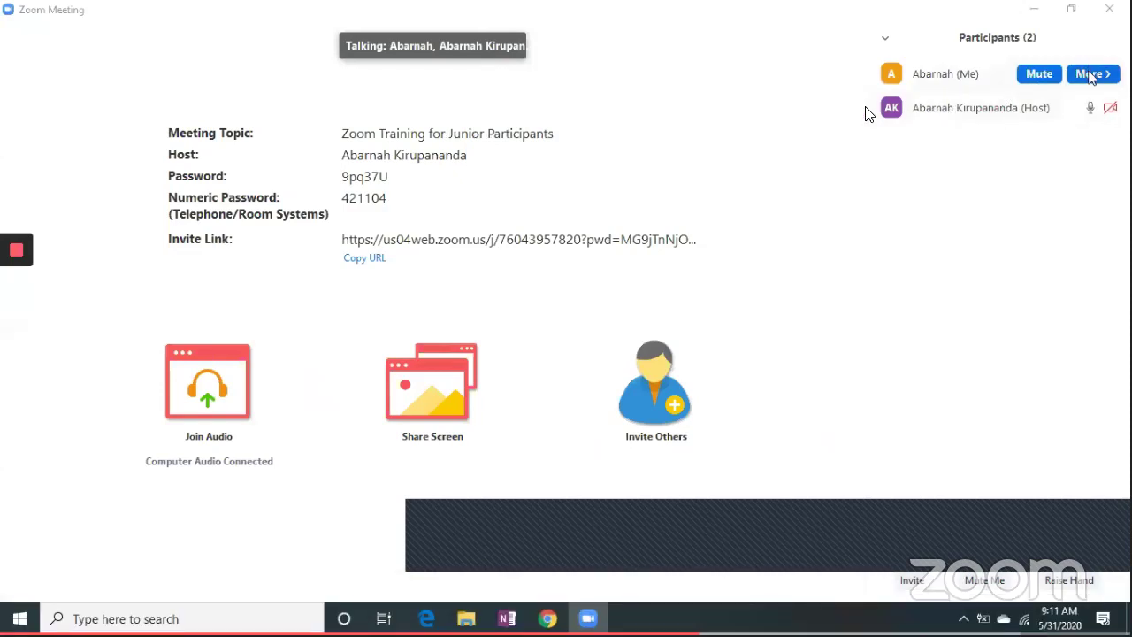
click(867, 113)
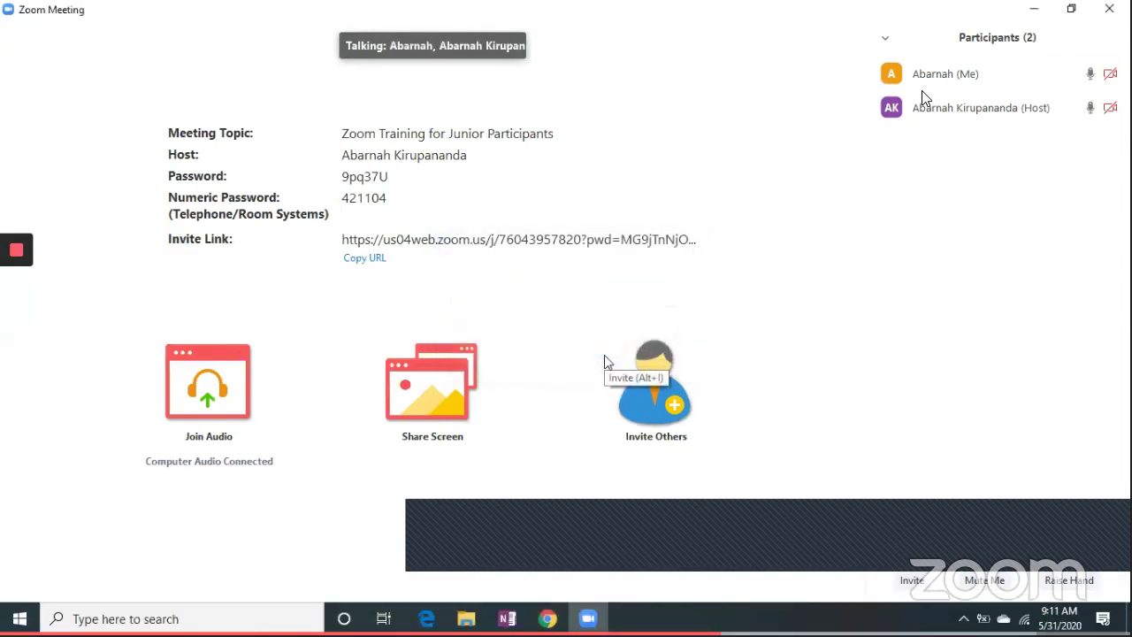
mouse_move(929, 91)
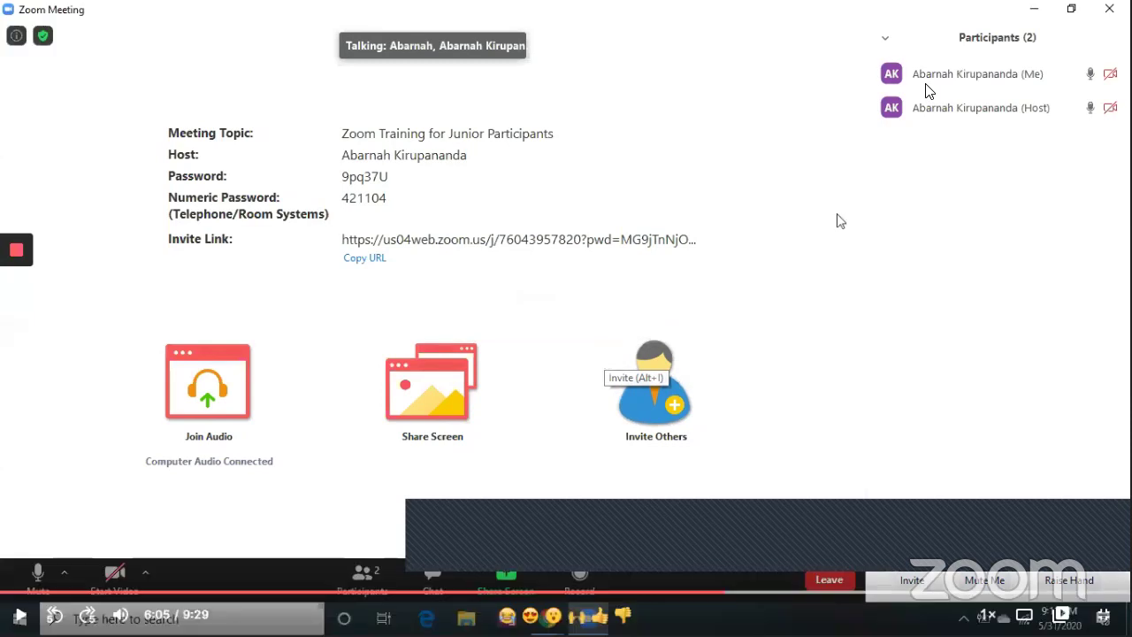
click(705, 592)
click(701, 593)
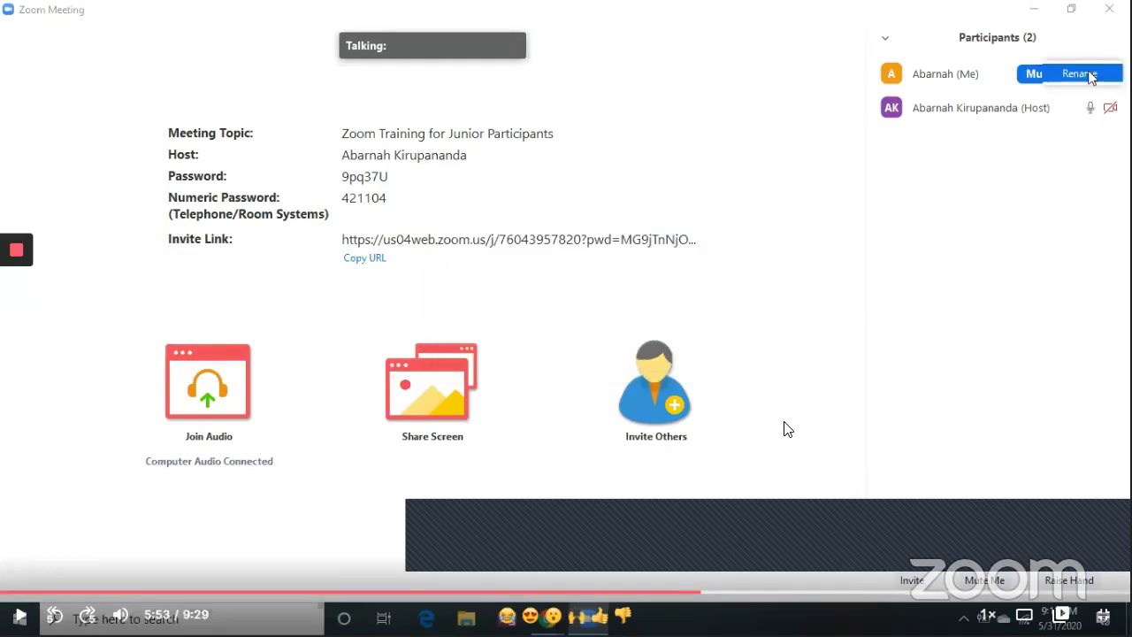
key(space)
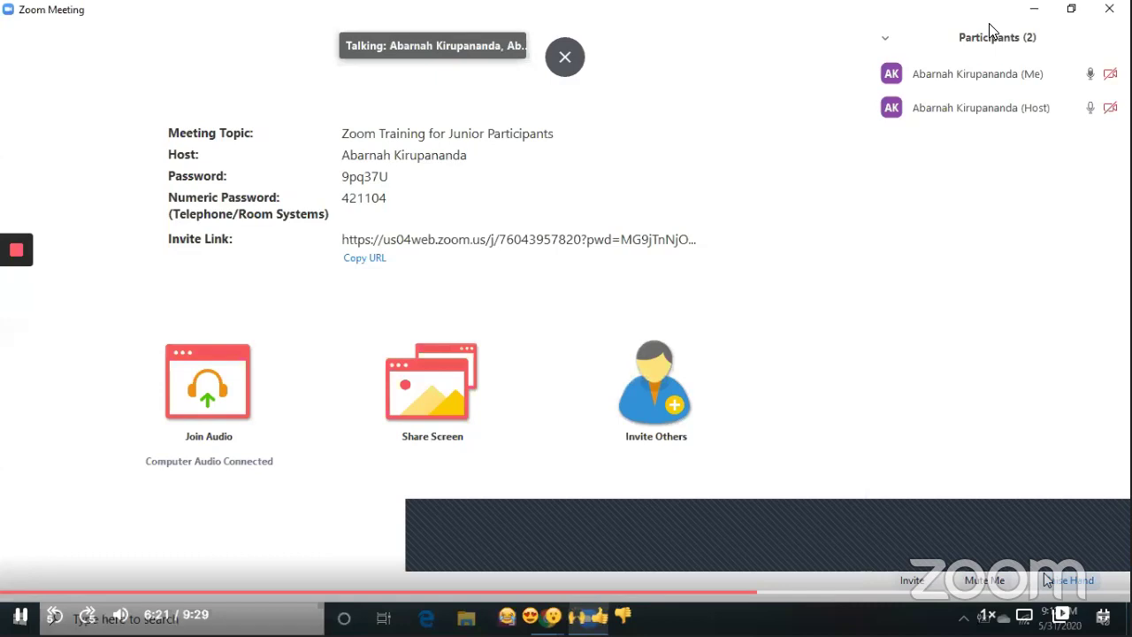
Step: Pause at 6:22 on the raised hand, step back to 6:17, and replay the raise hand segment
key(space)
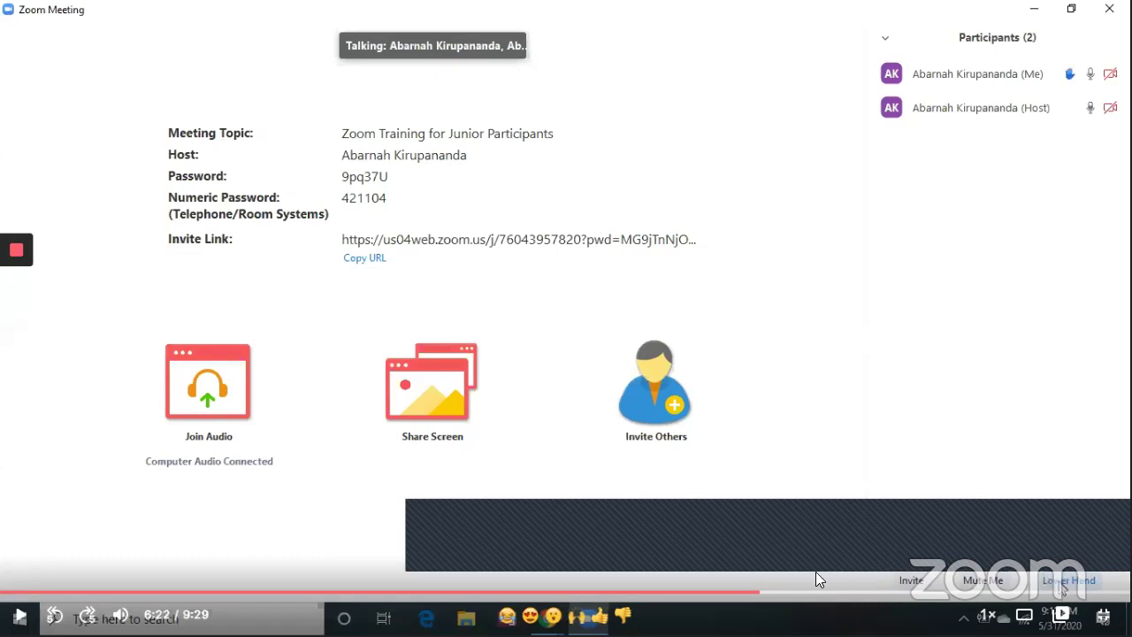
click(750, 594)
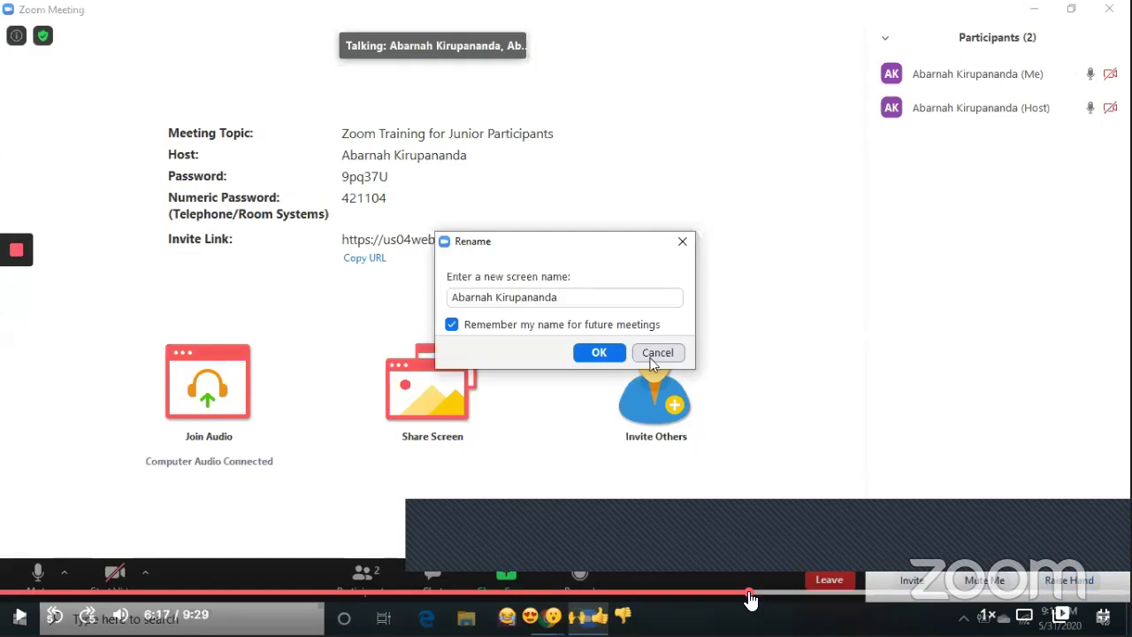
key(space)
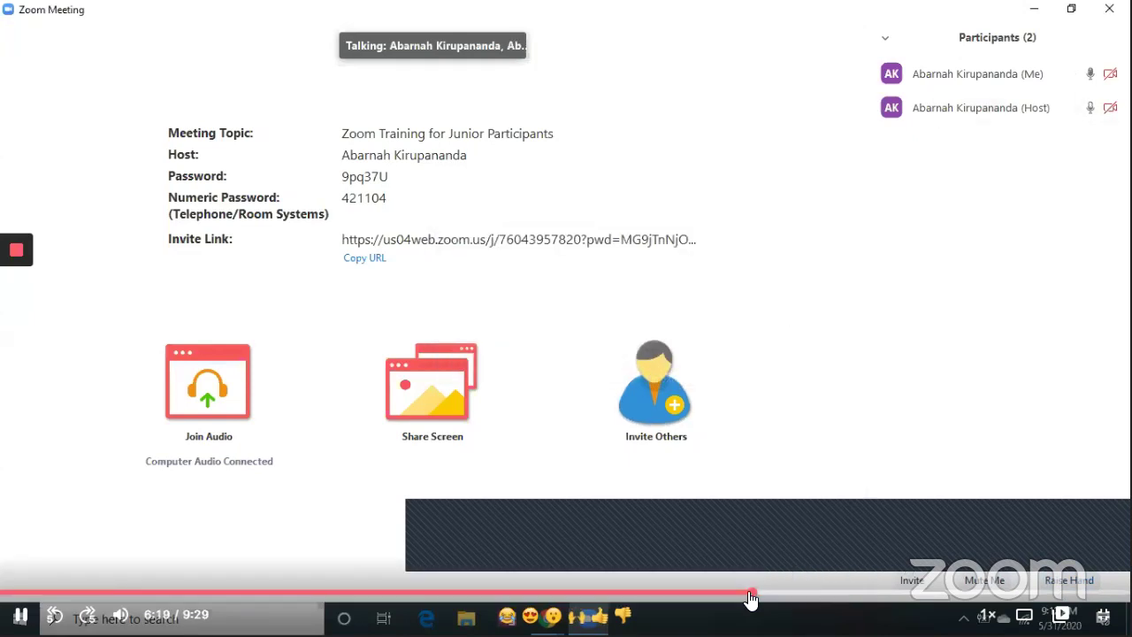
key(space)
key(space)
key(space)
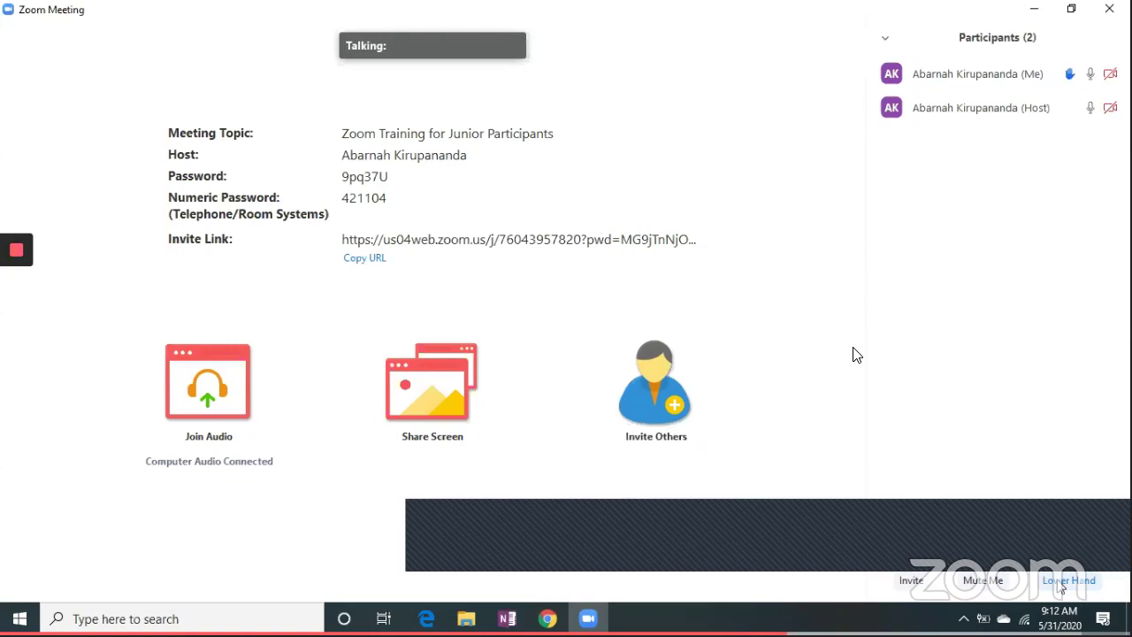
Step: Skip ahead to the group chat section, step back from 7:03, and pause on the chat option at 6:49
mouse_move(694, 433)
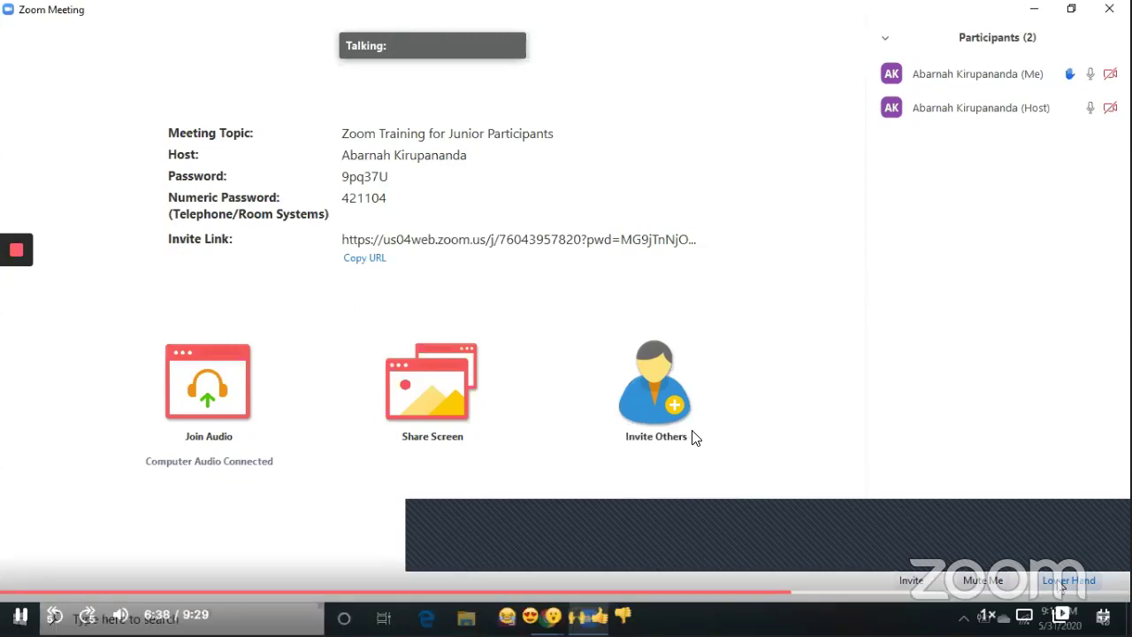
click(815, 601)
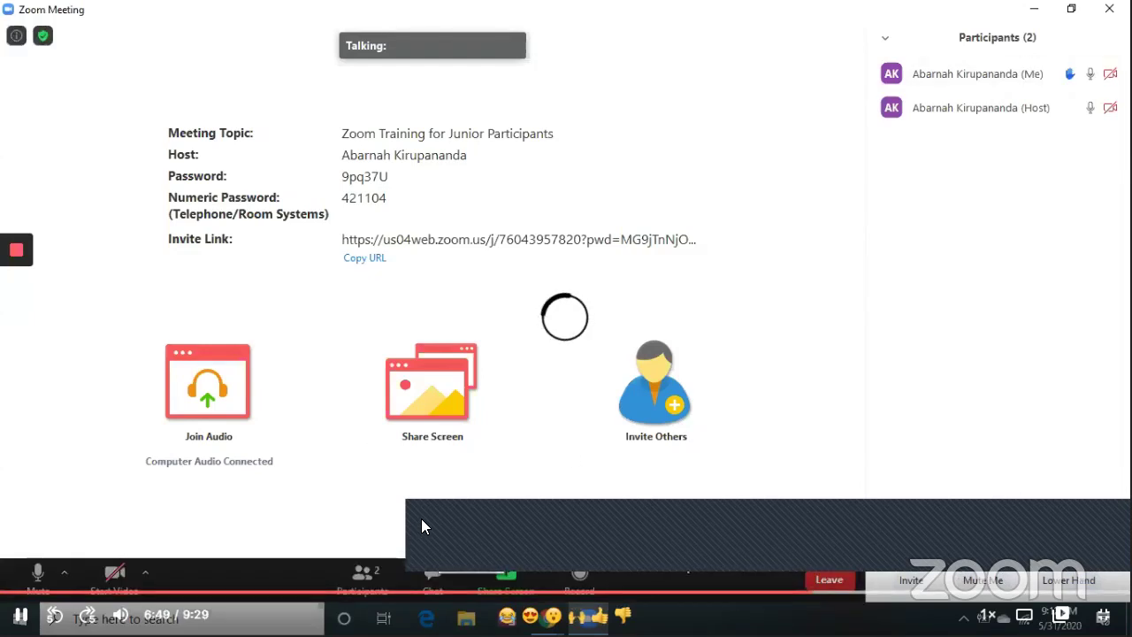
click(834, 594)
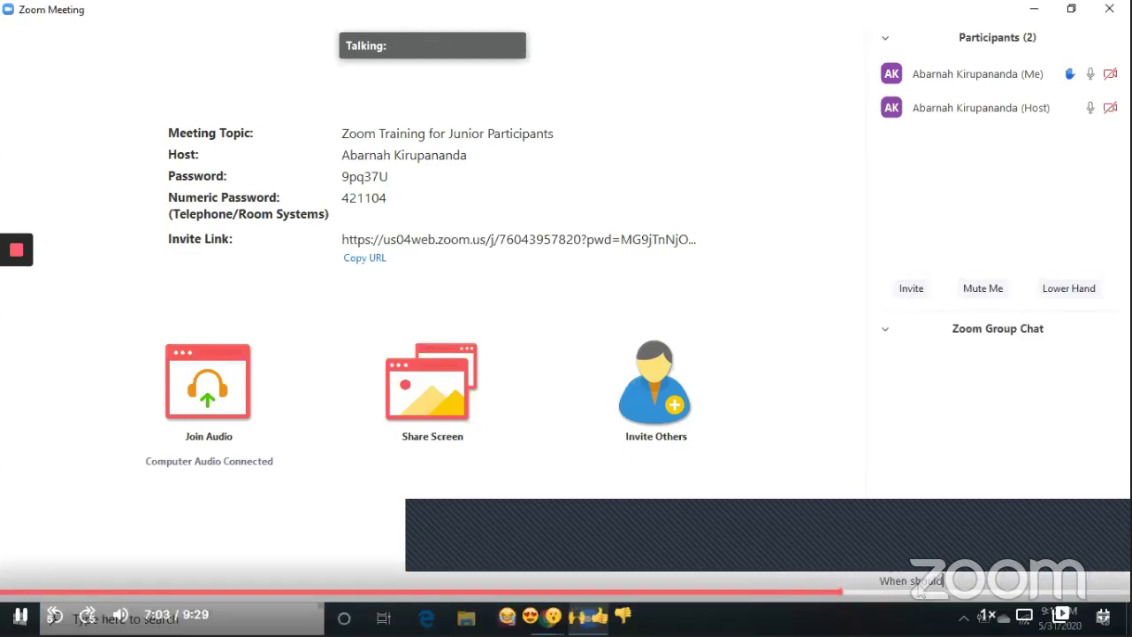
click(831, 594)
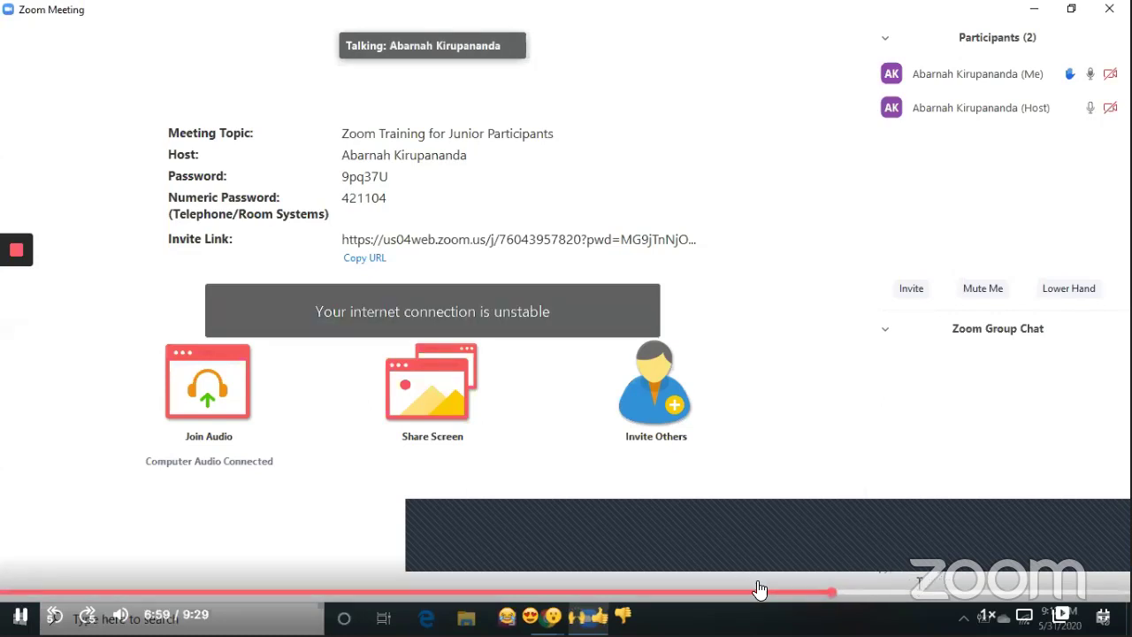
click(822, 595)
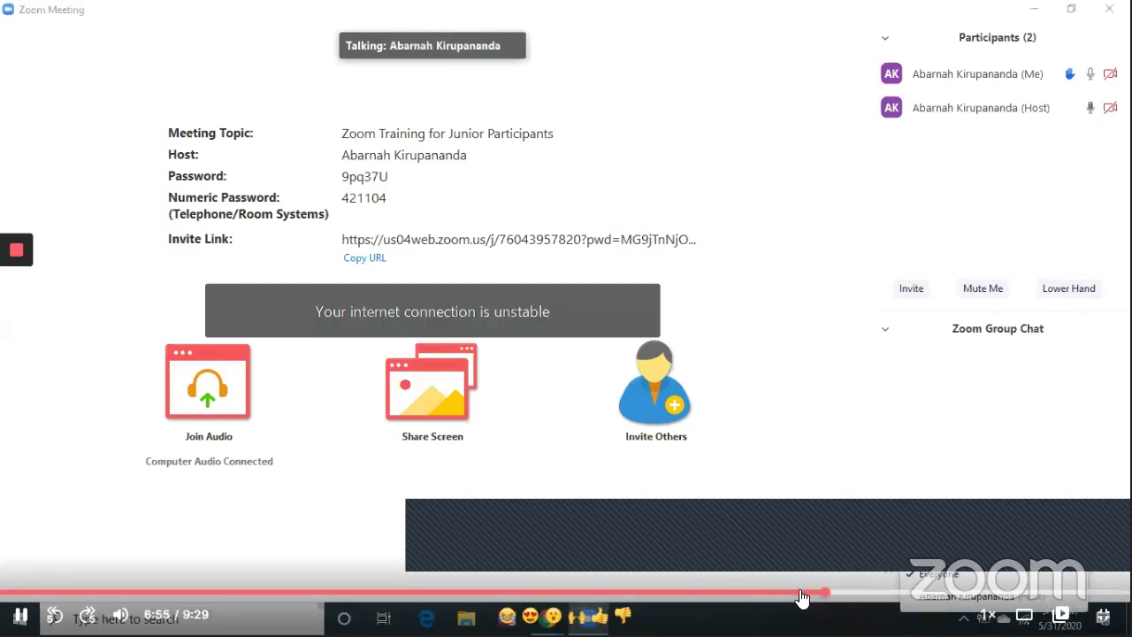
click(808, 594)
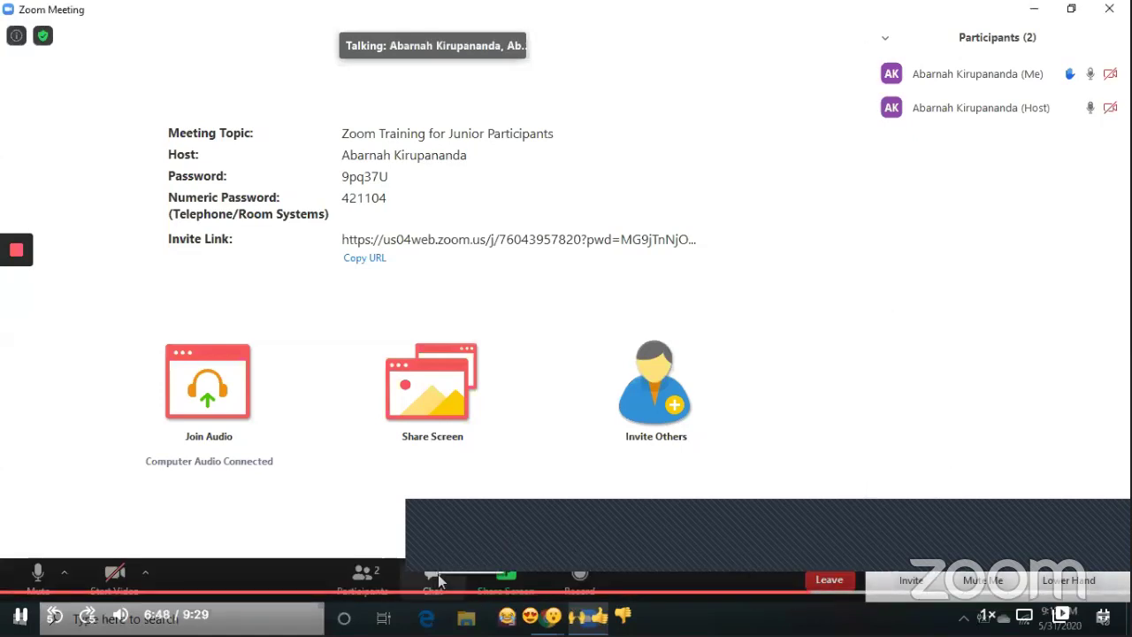
click(569, 225)
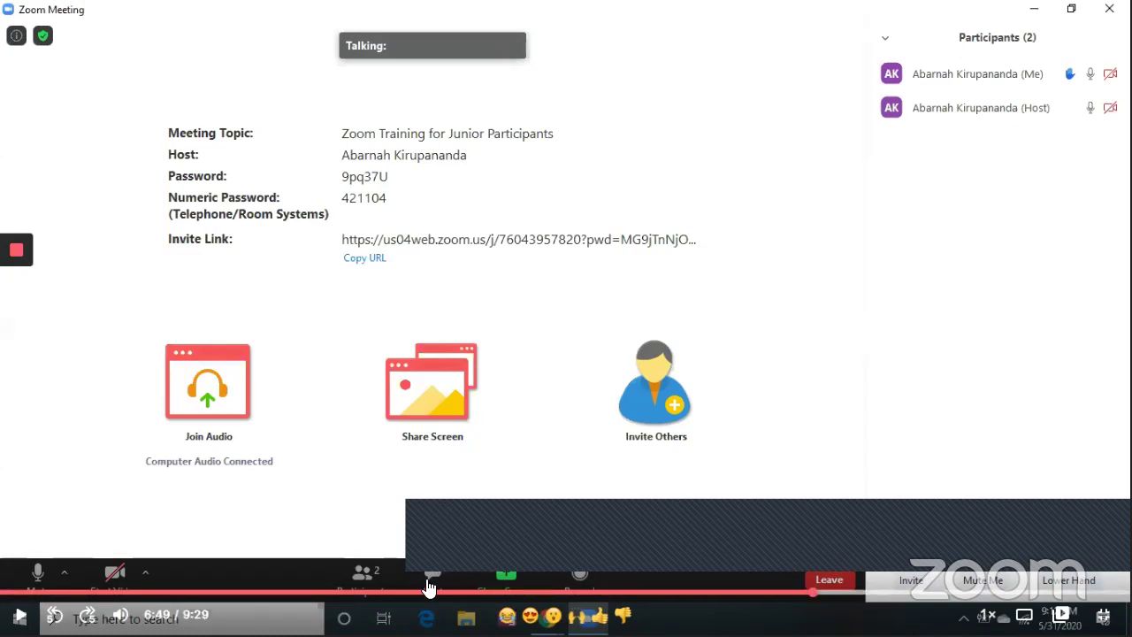
Step: Play the group chat demonstration, pause at 7:10 on the posted message, and skip ahead to about 7:48
key(space)
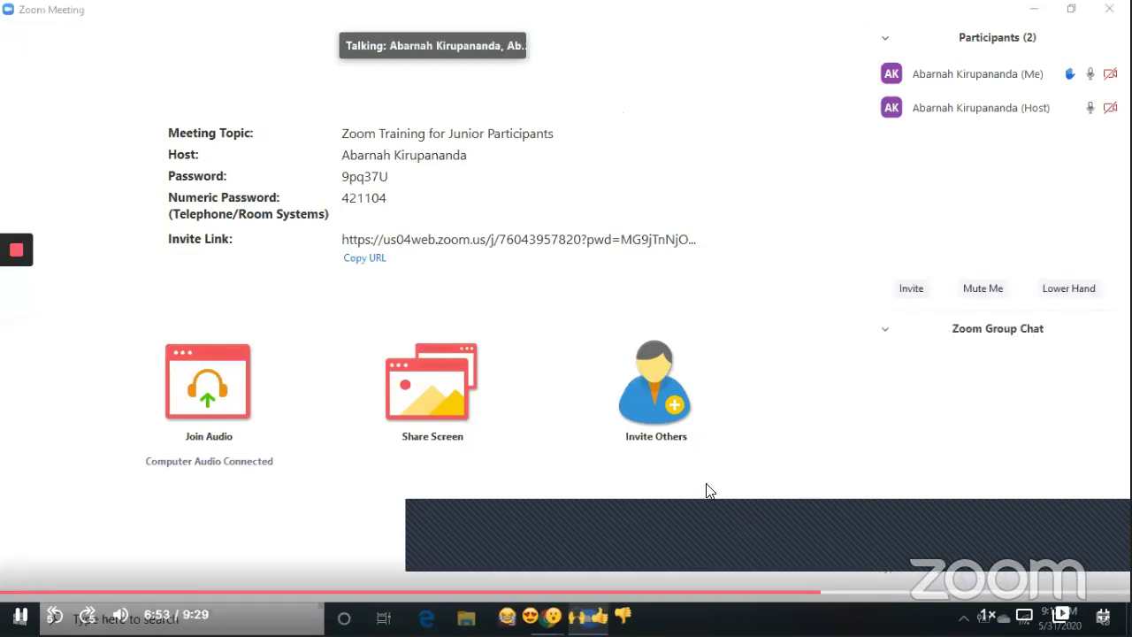
click(541, 497)
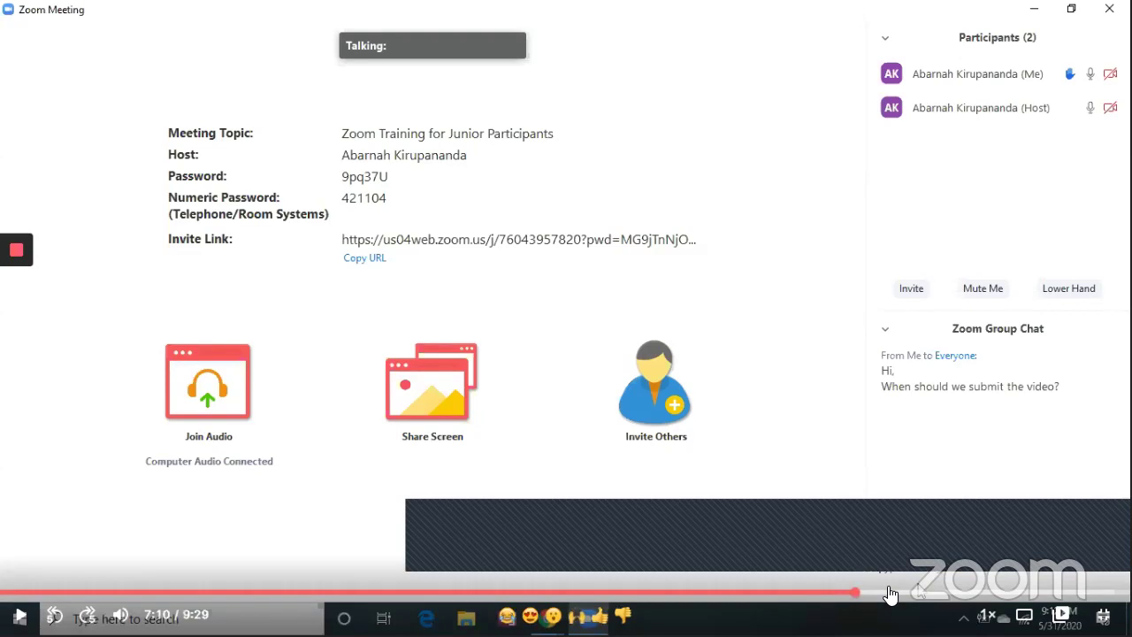
click(924, 594)
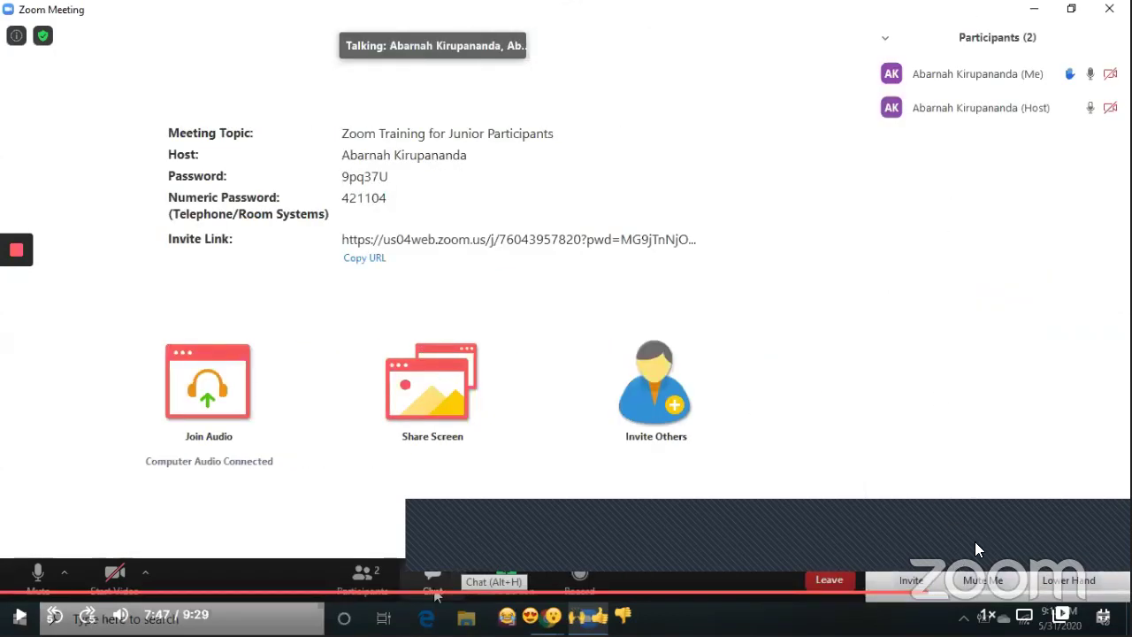
click(607, 480)
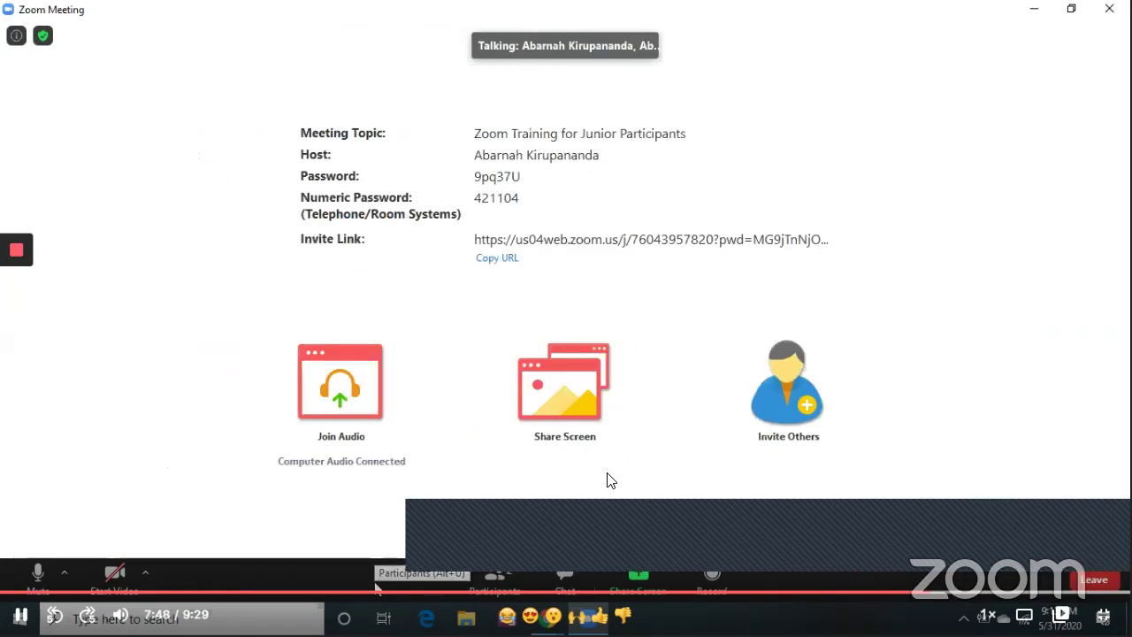
click(906, 599)
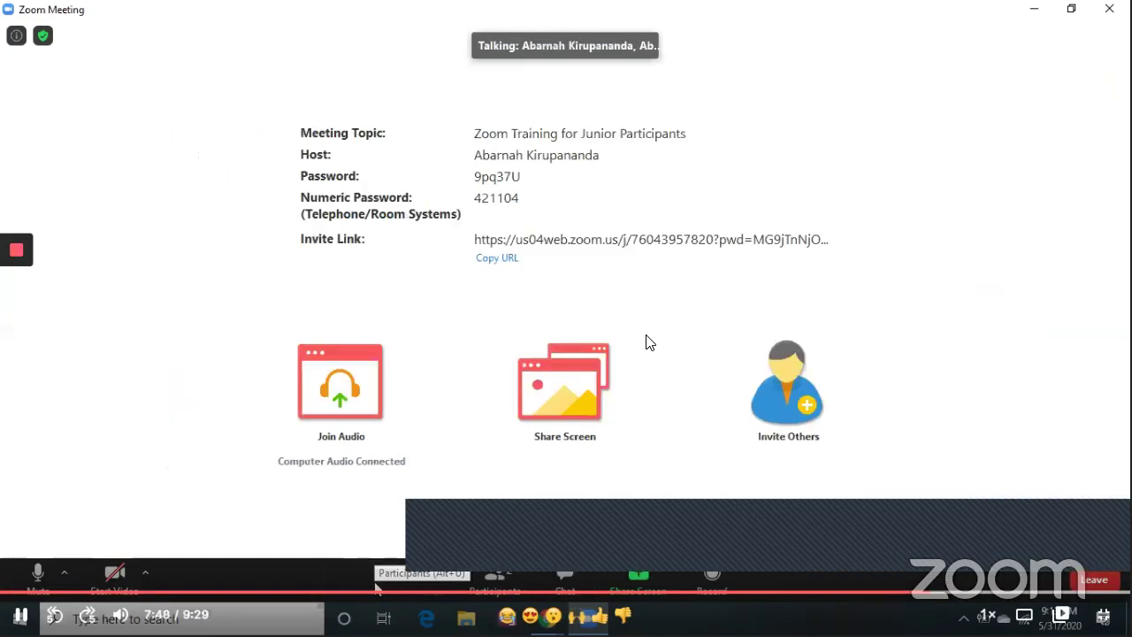
Step: Pause at 7:49, play on to the start video option at 7:55, and skip ahead to the active camera view at 8:16
key(space)
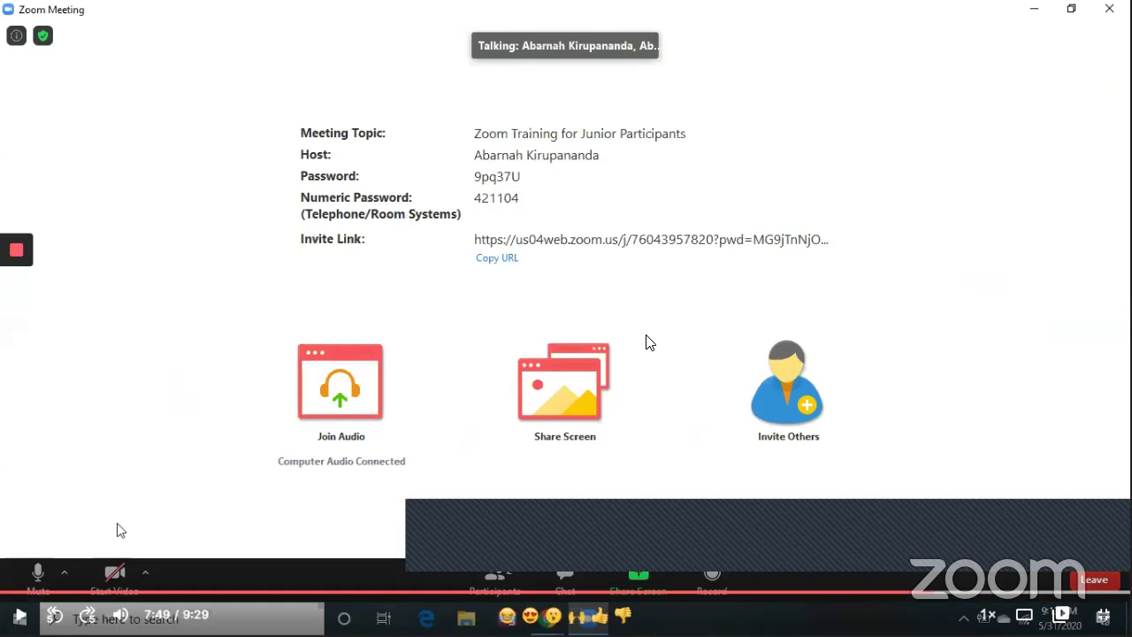
key(space)
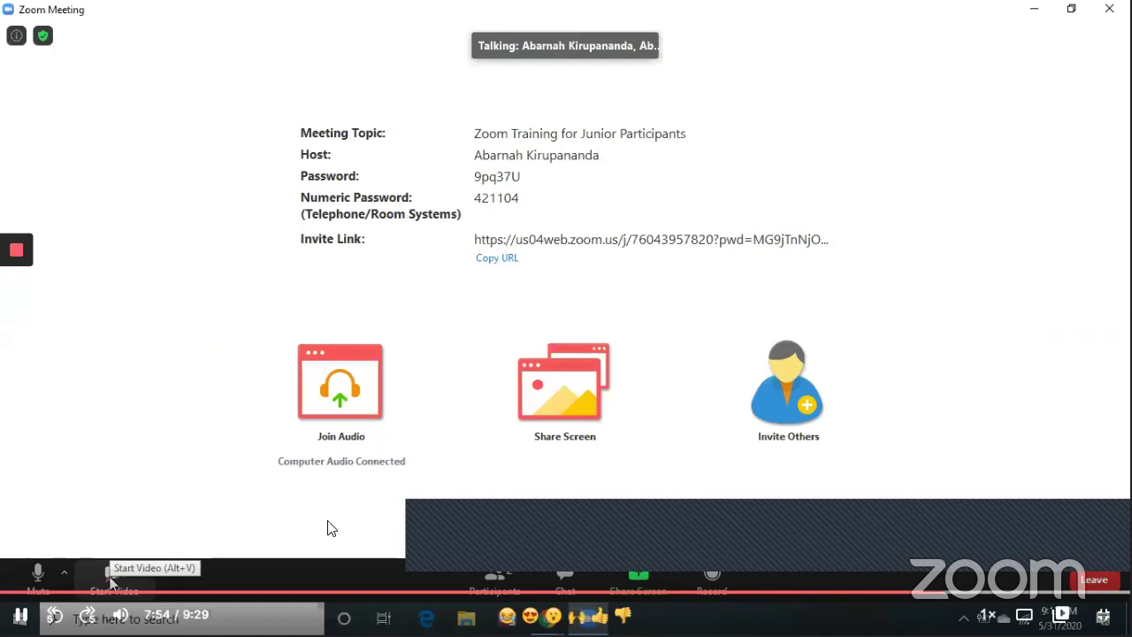
key(space)
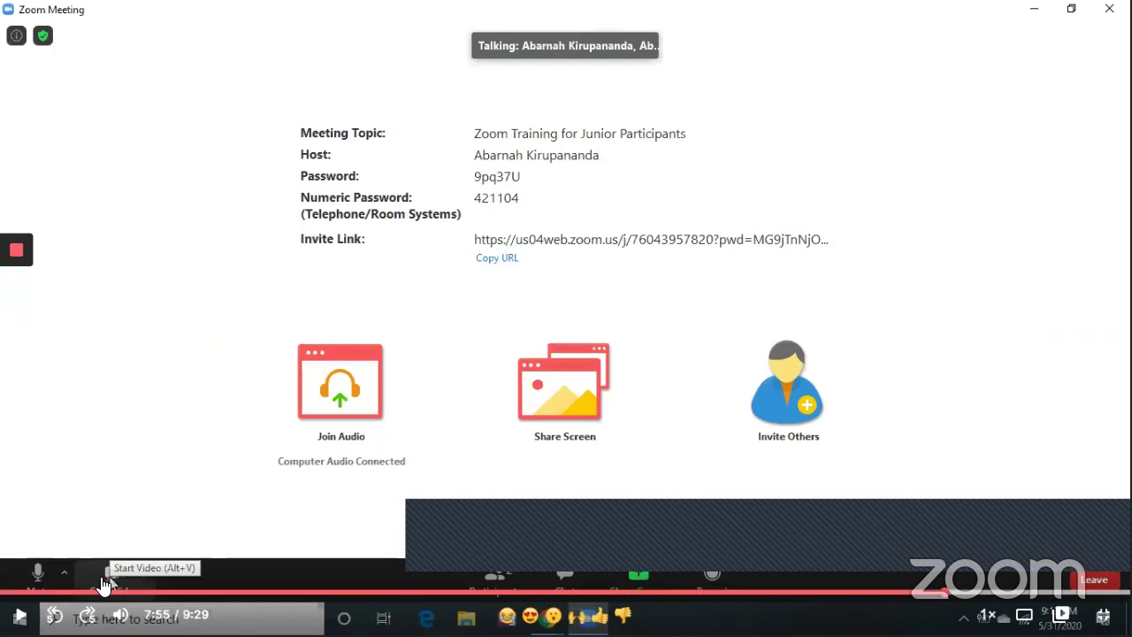
click(972, 591)
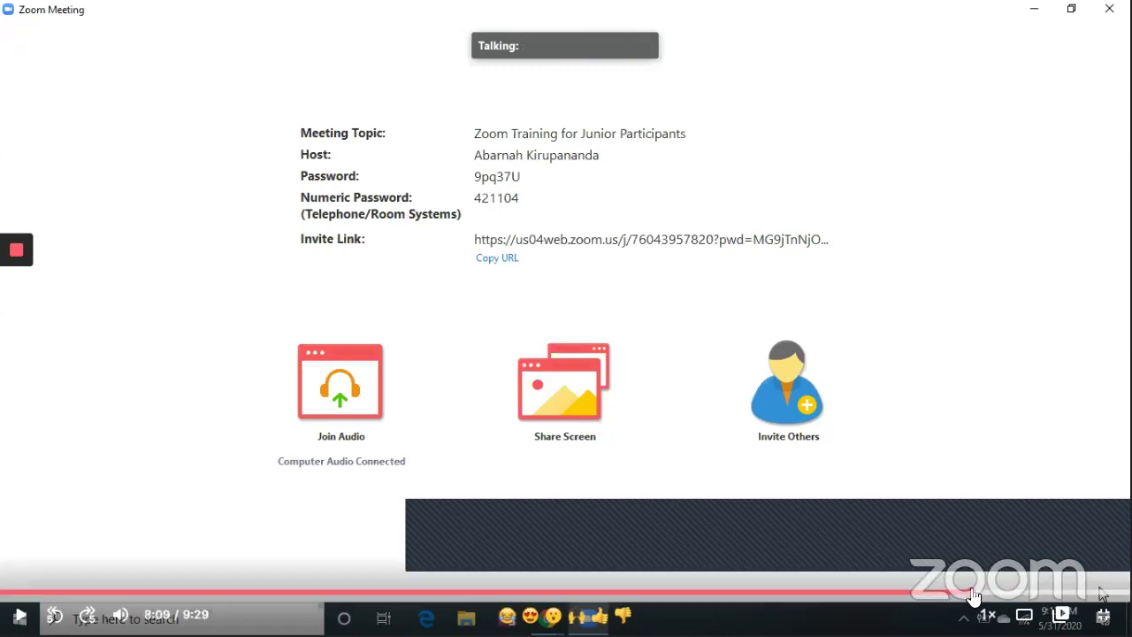
drag(972, 591, 1003, 592)
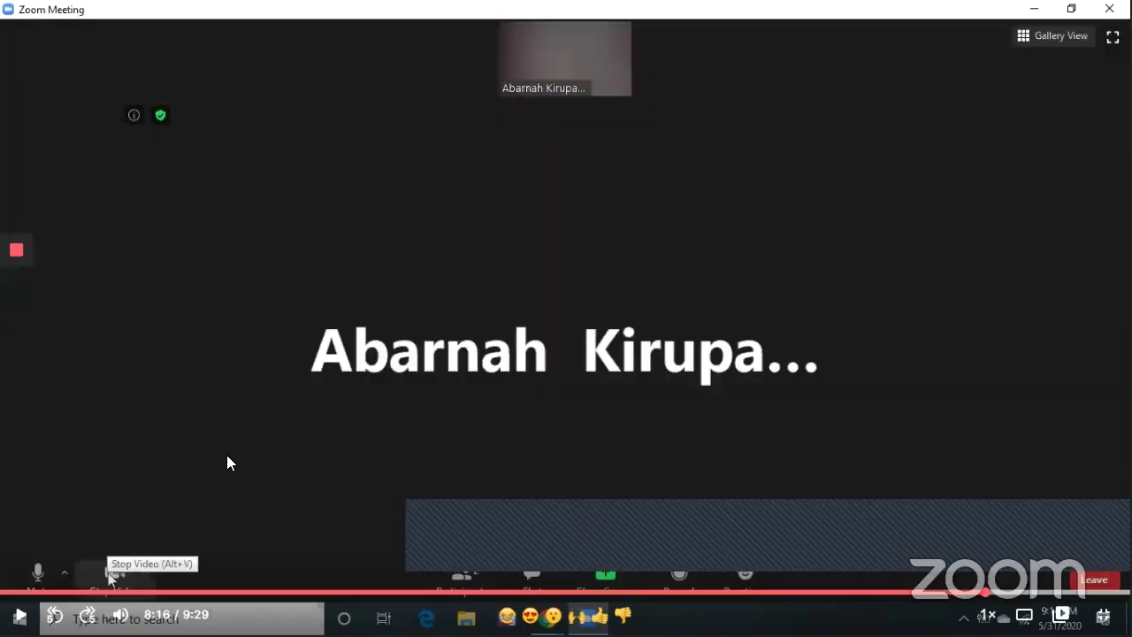
Step: Play the stop video demonstration, move back from 8:28 to 8:18, and replay the segment on turning the camera off
click(227, 456)
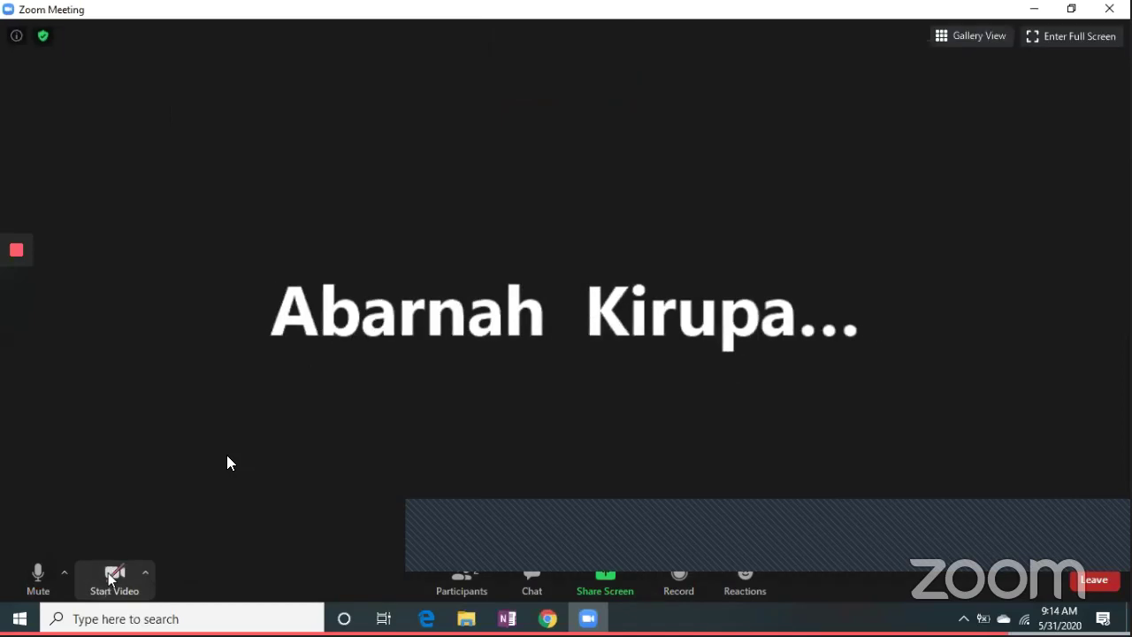
click(986, 597)
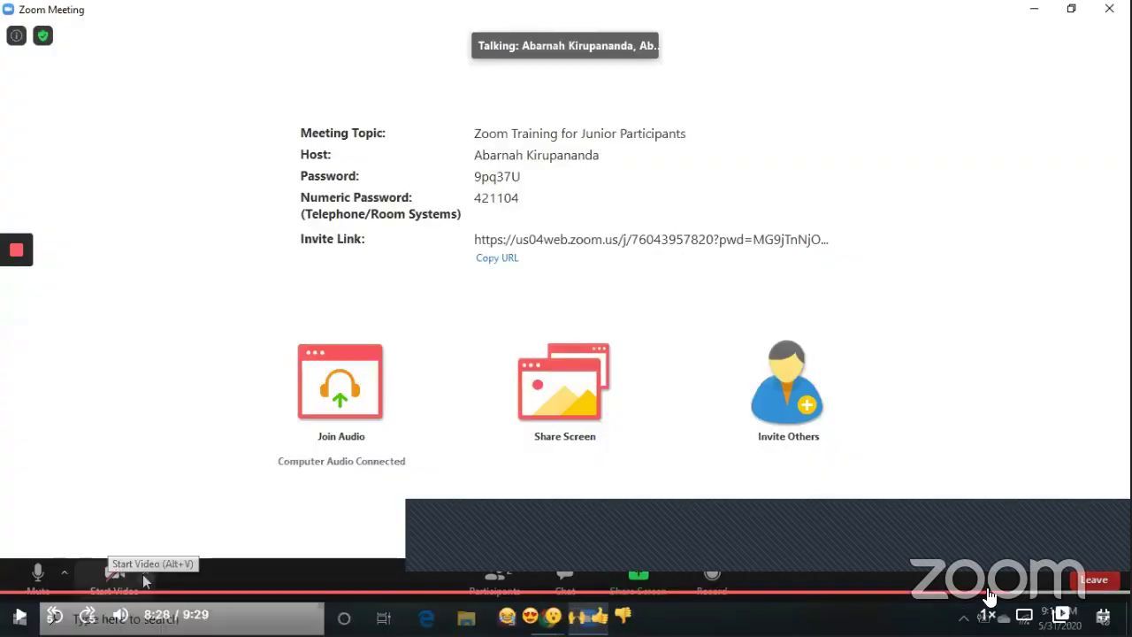
key(Left)
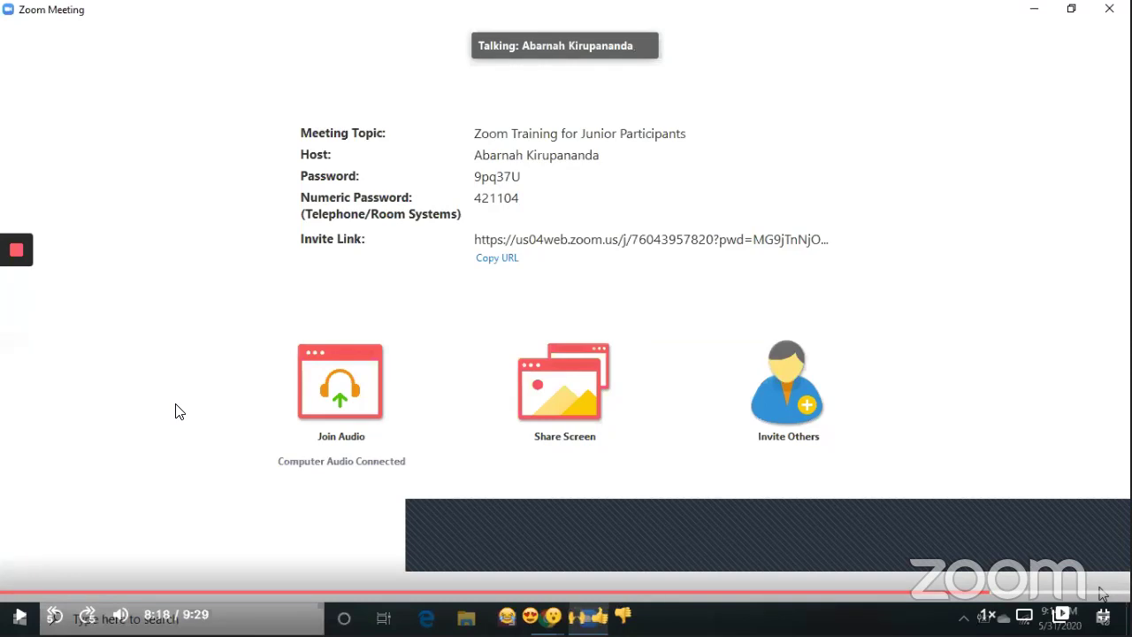
key(space)
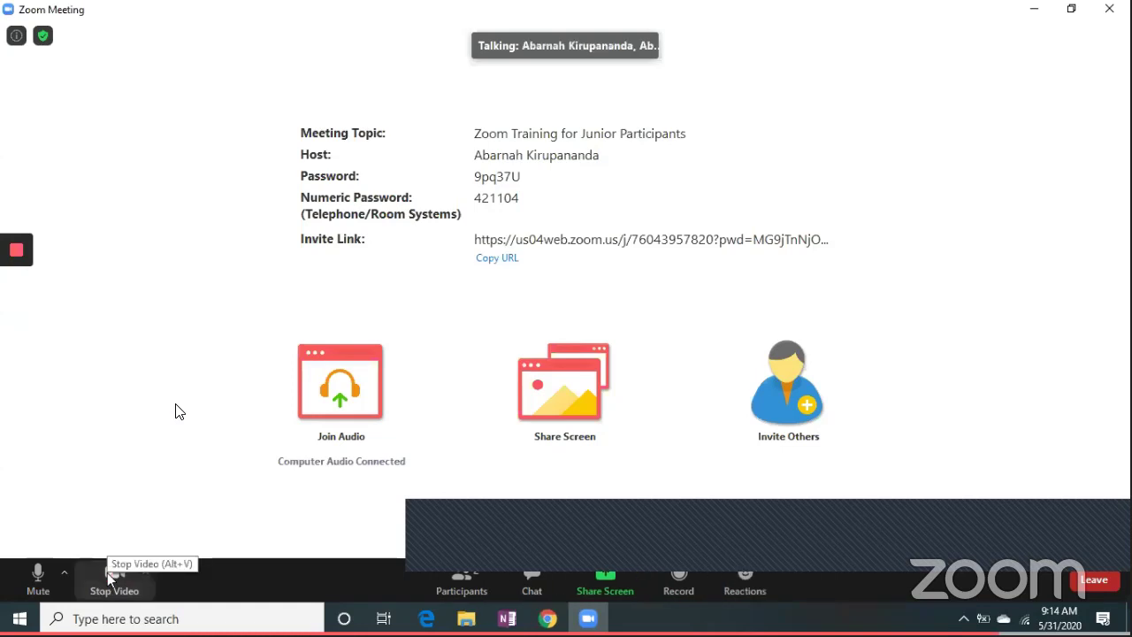
Step: Continue playback through turning the camera off to the leave meeting option, and pause at 8:35
key(space)
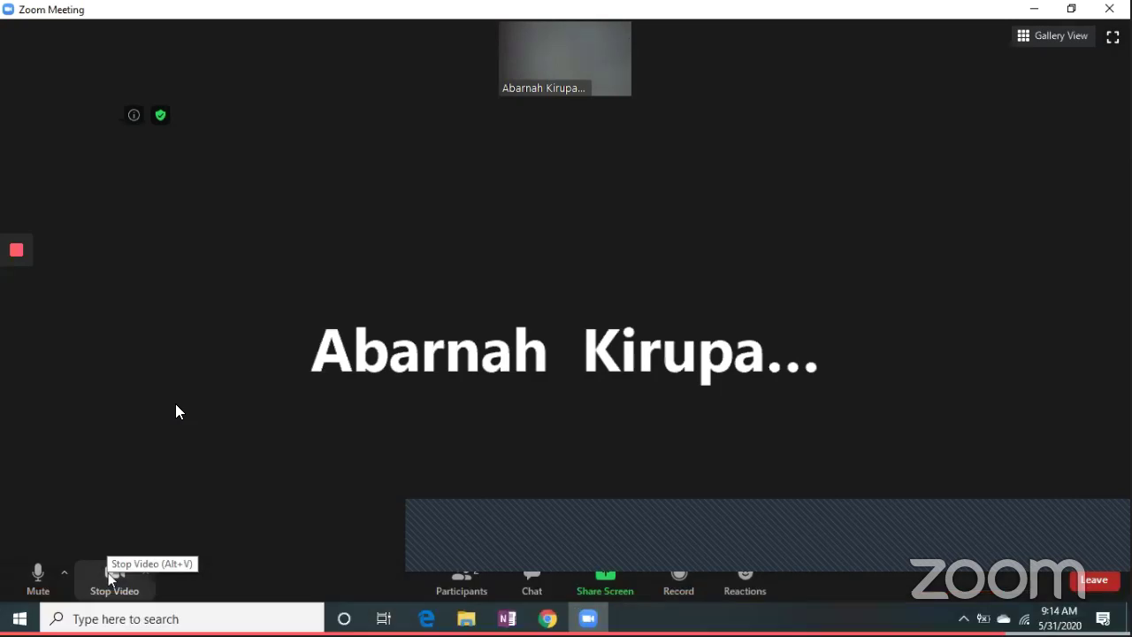
click(111, 579)
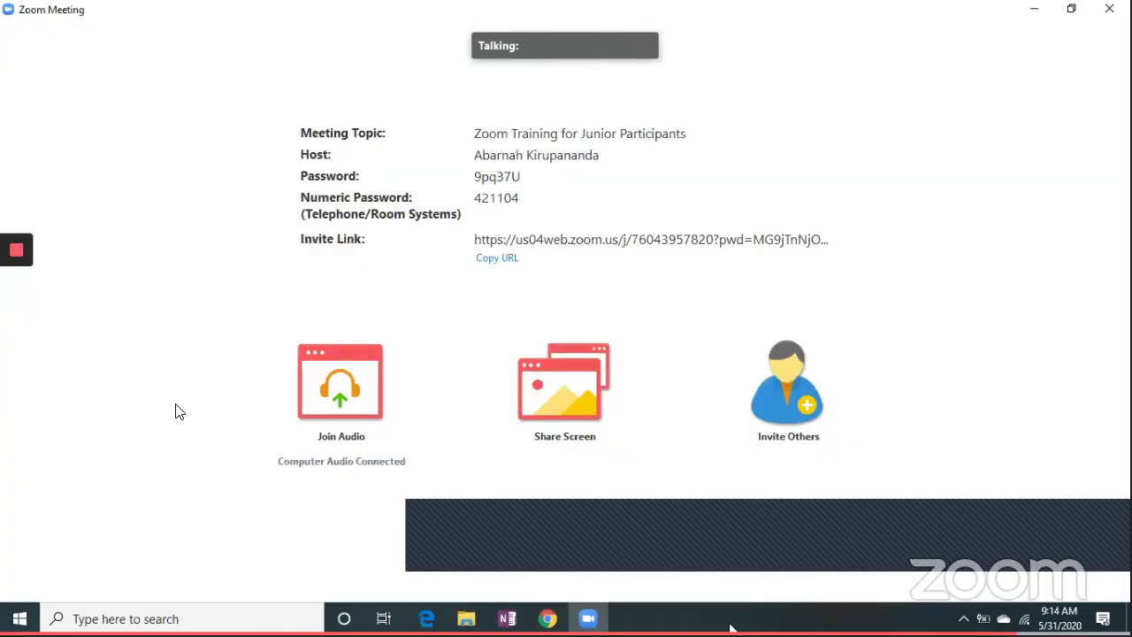
mouse_move(702, 599)
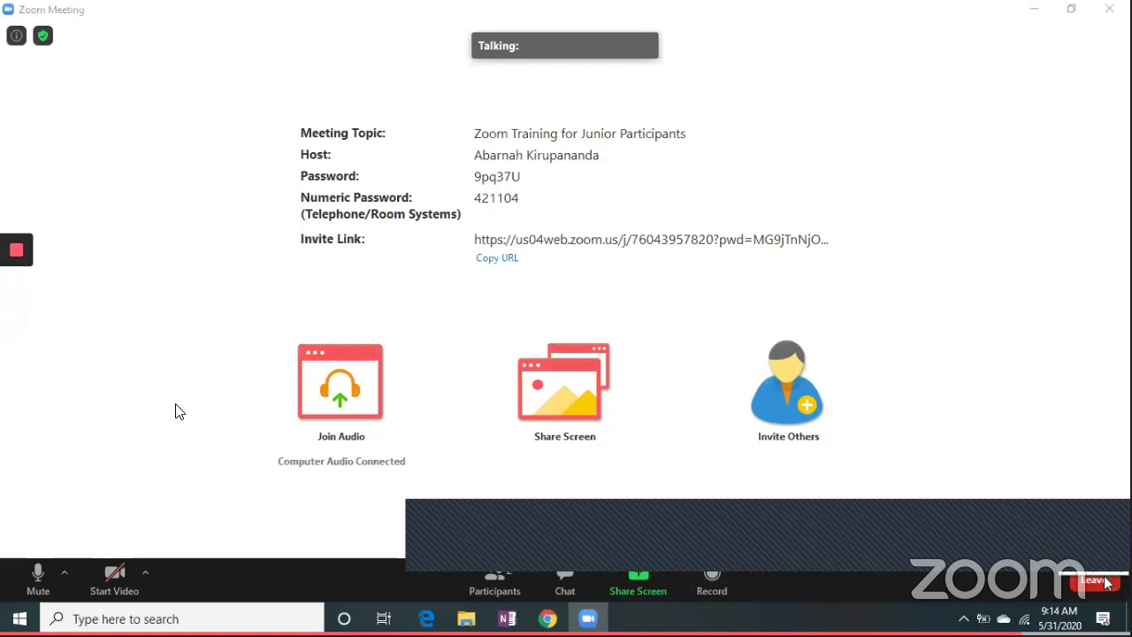
click(177, 410)
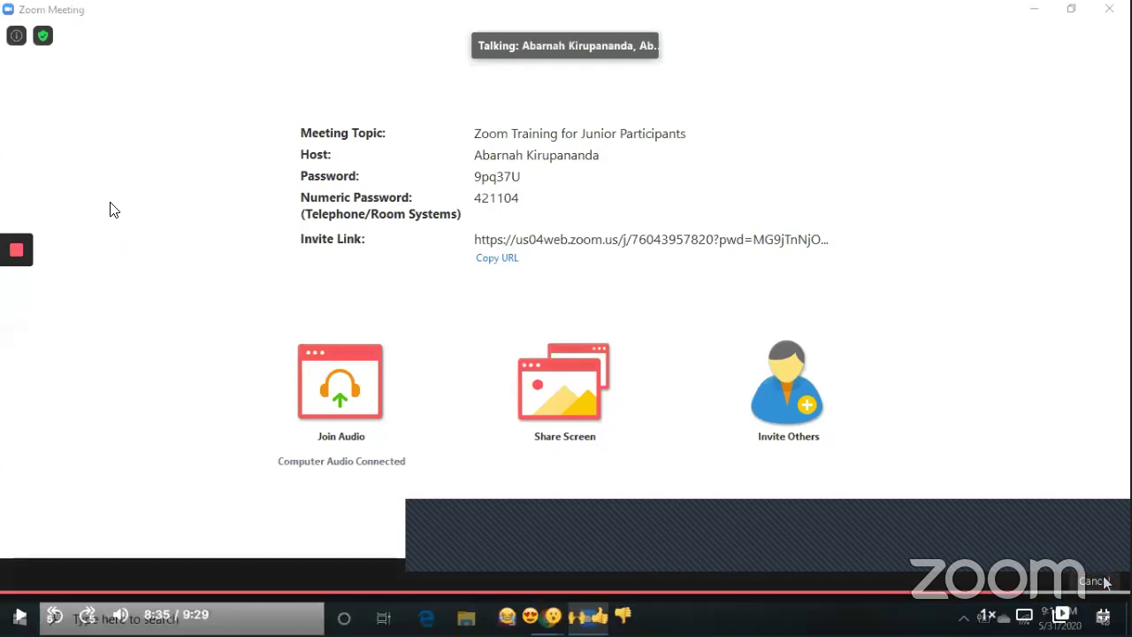